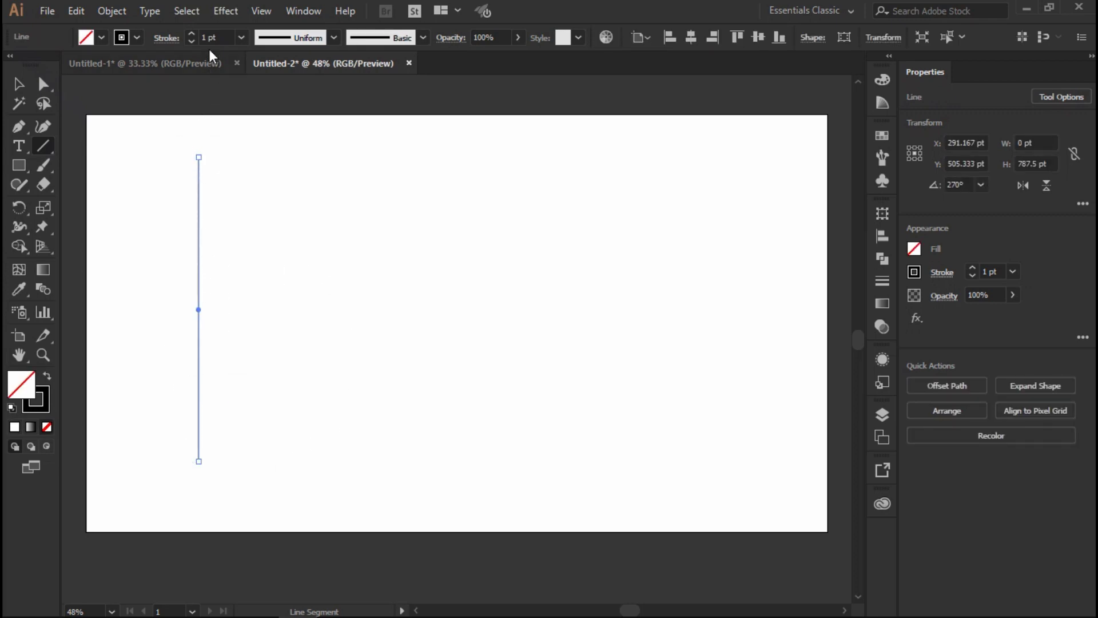
Copy the 2 pt vertical line about 41.7 pt to the right and repeat the copy to make 12 evenly spaced lines
{"action": "left_click", "coordinate": [19, 86]}
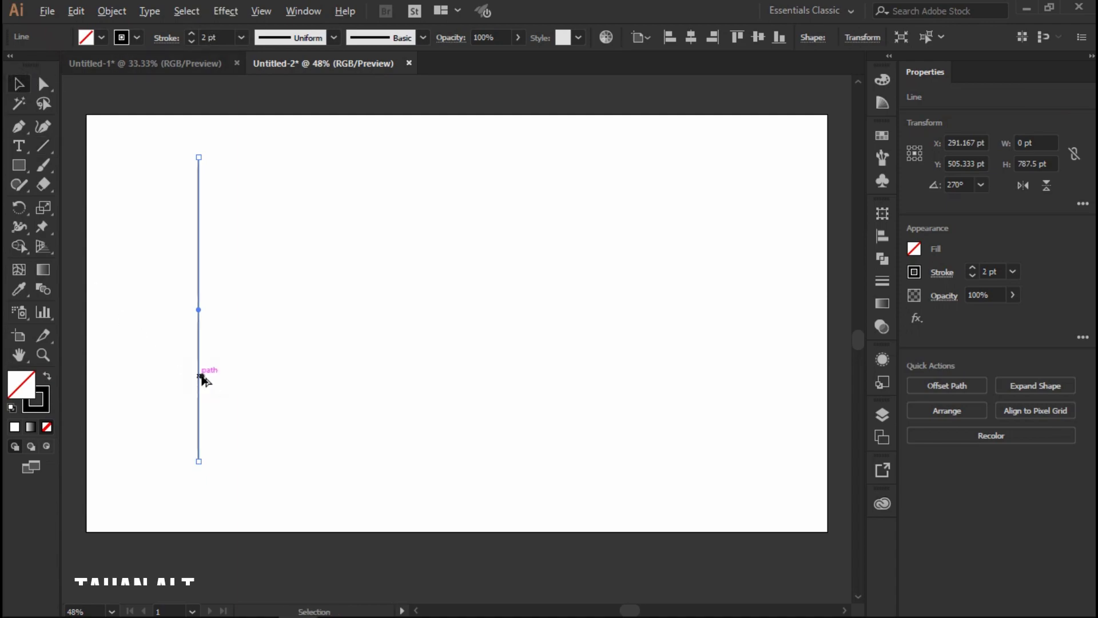
{"action": "left_click_drag", "start_coordinate": [201, 375], "coordinate": [215, 373]}
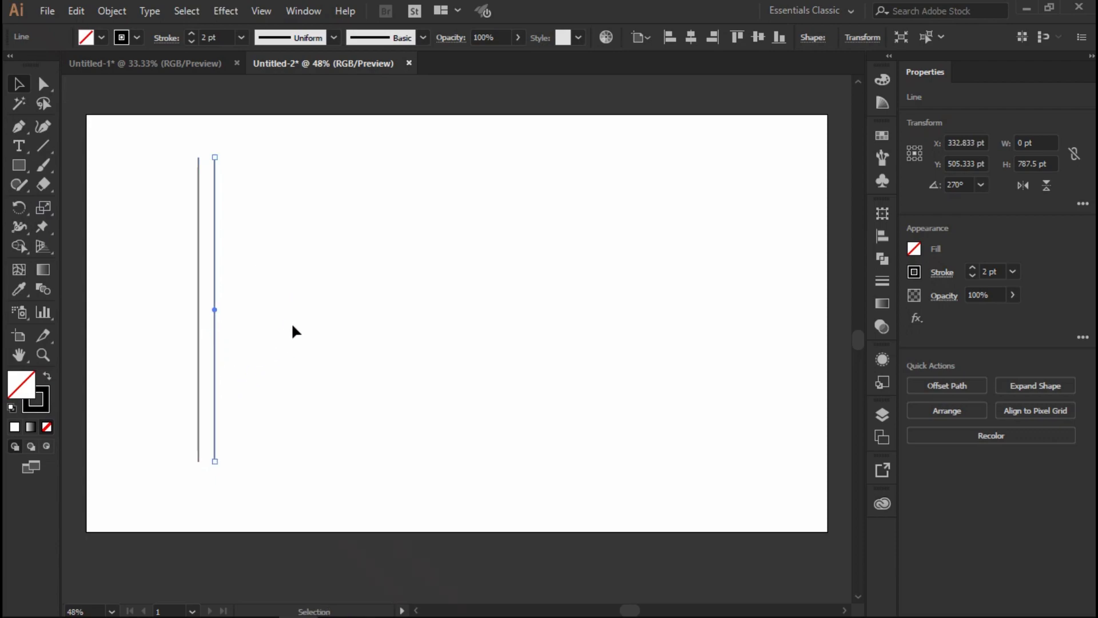
{"action": "key", "text": "ctrl+d"}
{"action": "key", "text": "ctrl+d"}
{"action": "key", "text": "ctrl+d"}
{"action": "key", "text": "ctrl+d"}
{"action": "key", "text": "ctrl+d"}
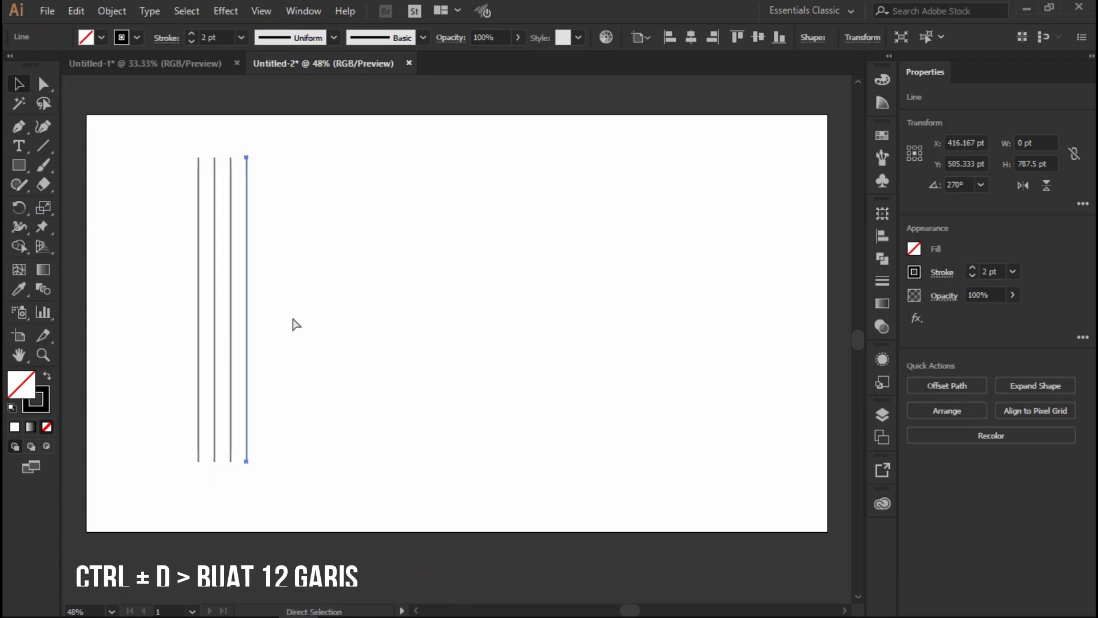
{"action": "key", "text": "ctrl+d"}
{"action": "key", "text": "ctrl+d"}
{"action": "key", "text": "ctrl+d"}
{"action": "key", "text": "ctrl+d"}
{"action": "key", "text": "ctrl+d"}
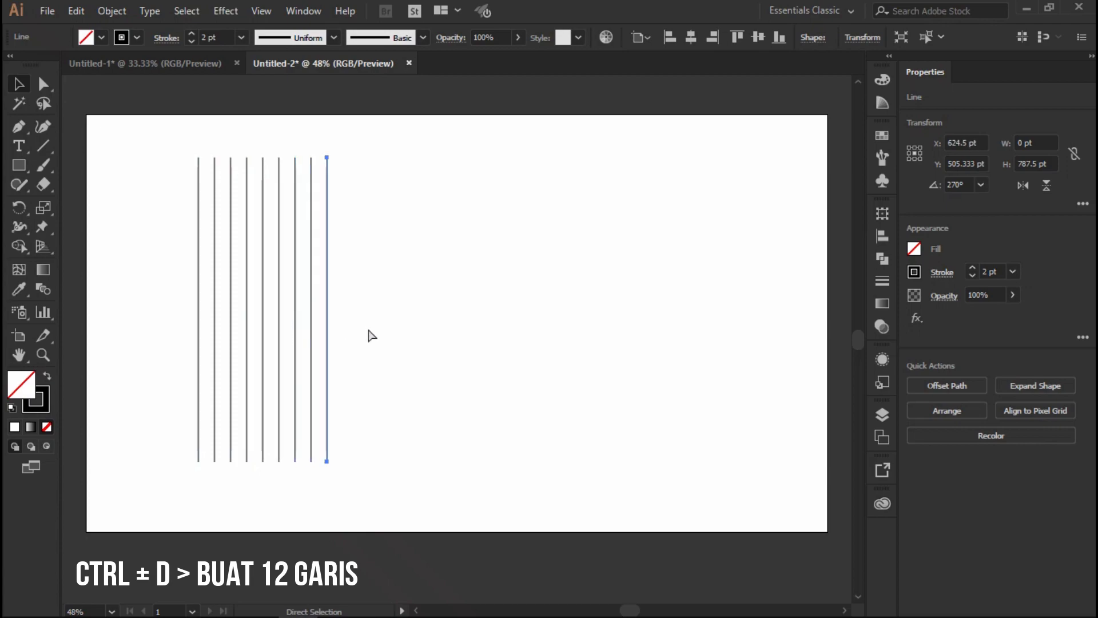
{"action": "left_click", "coordinate": [414, 224]}
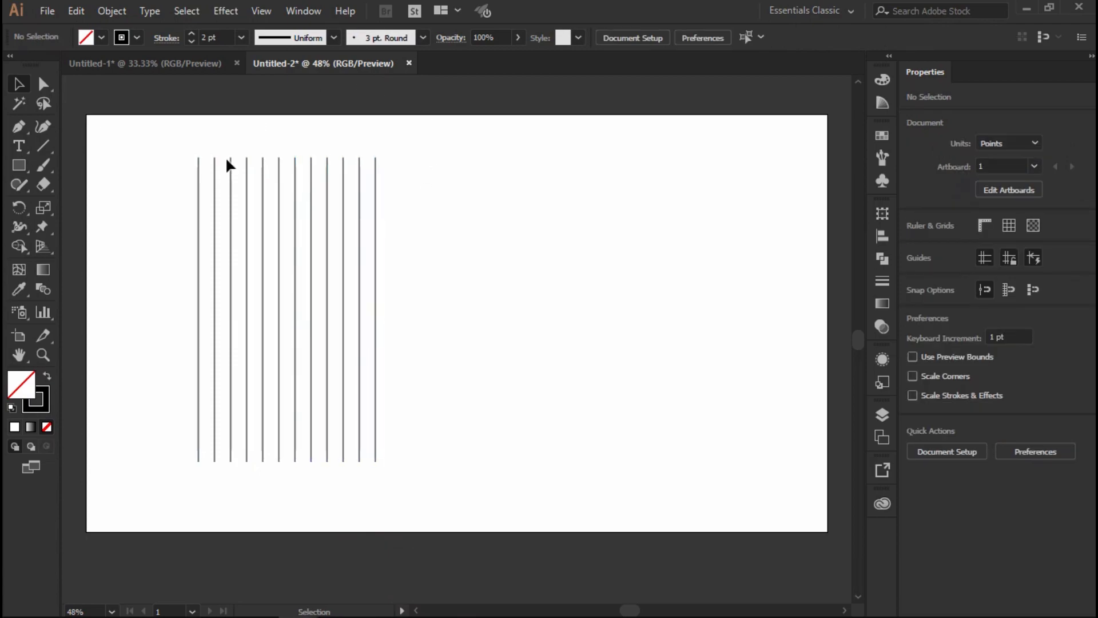
Group the 12 vertical lines and center them vertically and horizontally on the artboard
{"action": "left_click_drag", "start_coordinate": [394, 139], "coordinate": [151, 207]}
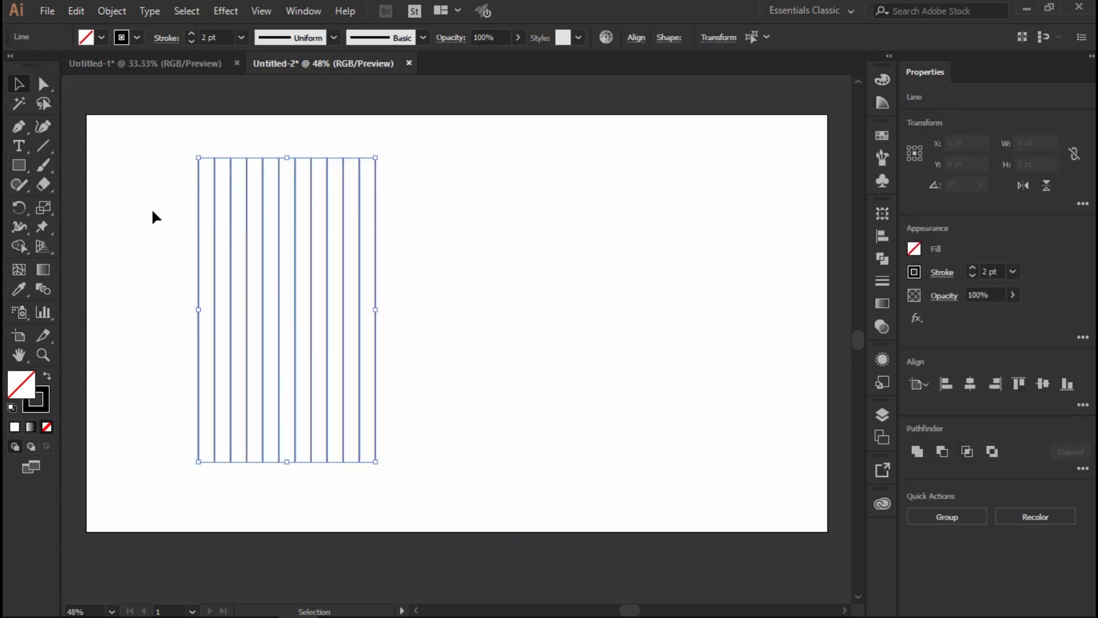
{"action": "left_click", "coordinate": [1043, 383]}
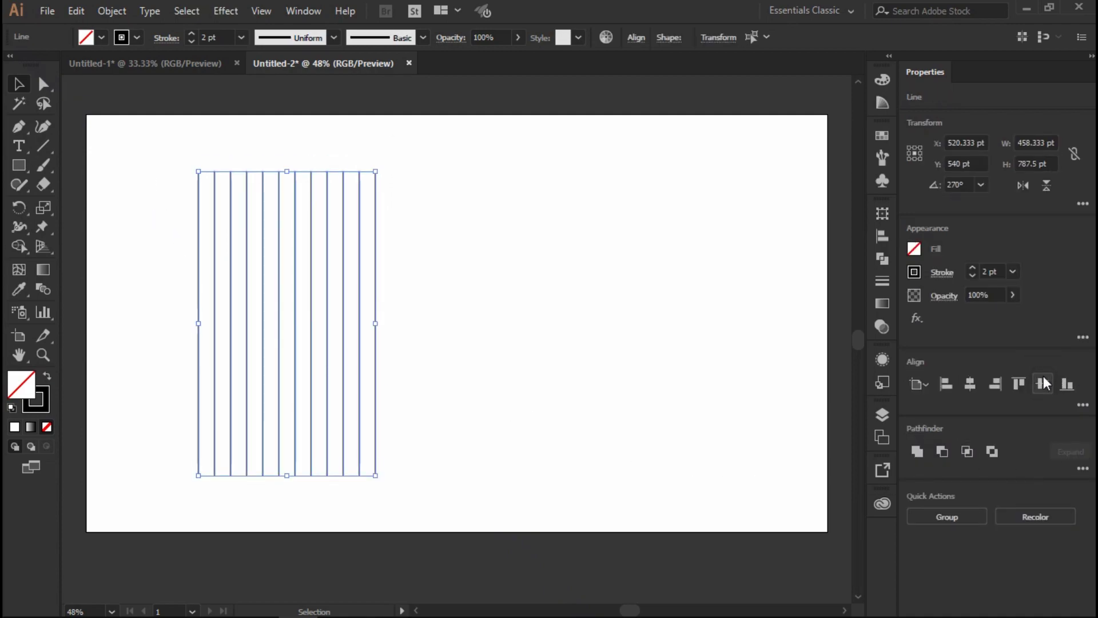
{"action": "left_click", "coordinate": [635, 37]}
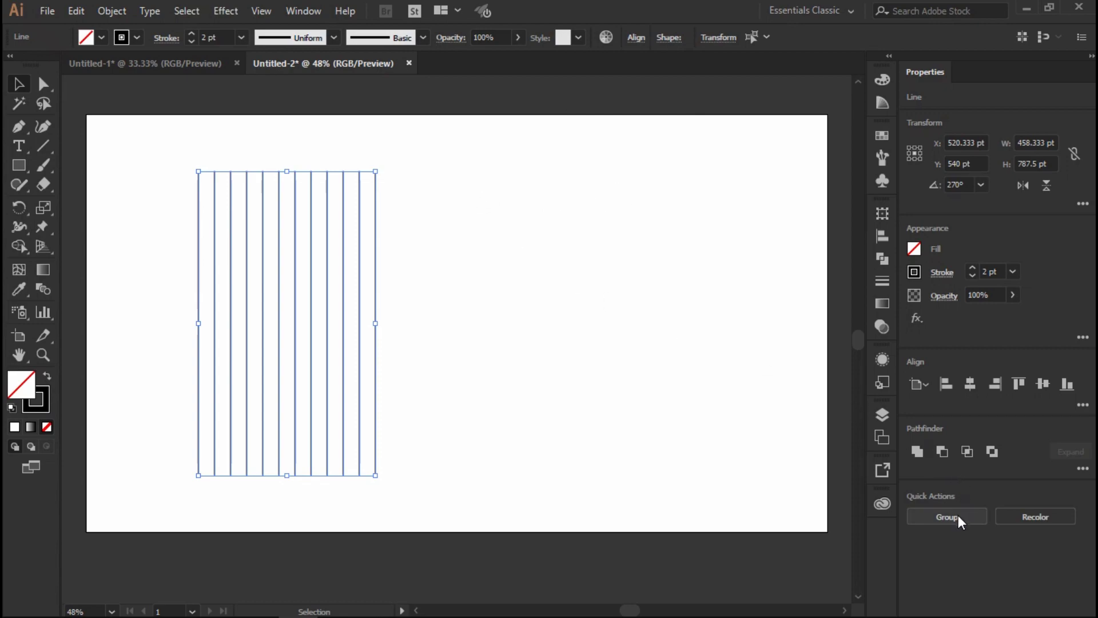
{"action": "left_click", "coordinate": [974, 520]}
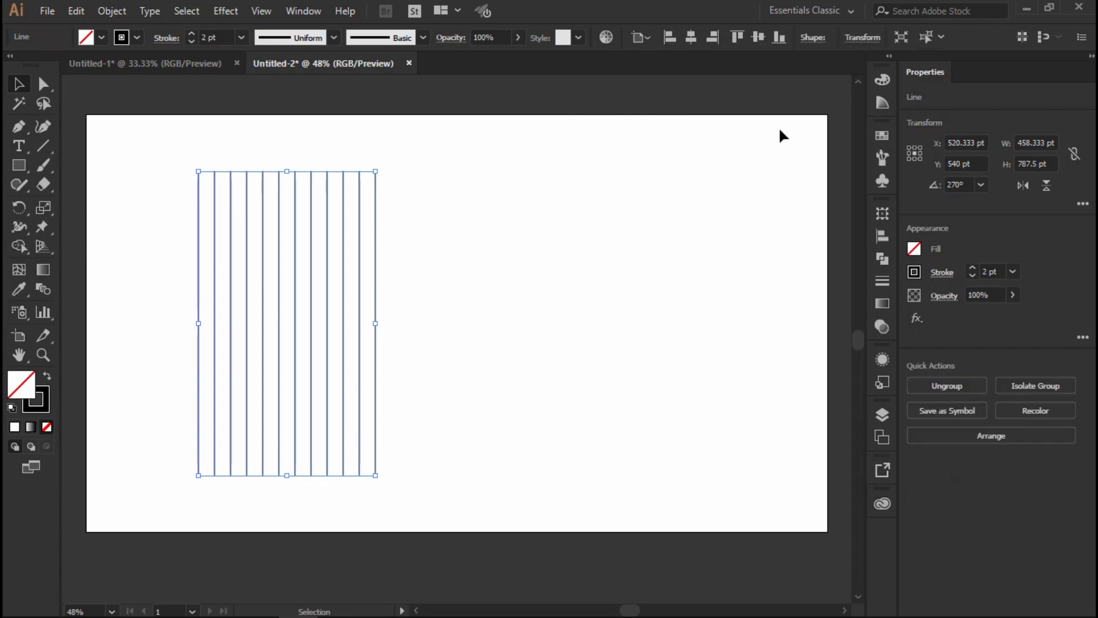
{"action": "left_click", "coordinate": [691, 37]}
{"action": "left_click", "coordinate": [646, 294]}
{"action": "left_click_drag", "start_coordinate": [569, 154], "coordinate": [352, 233]}
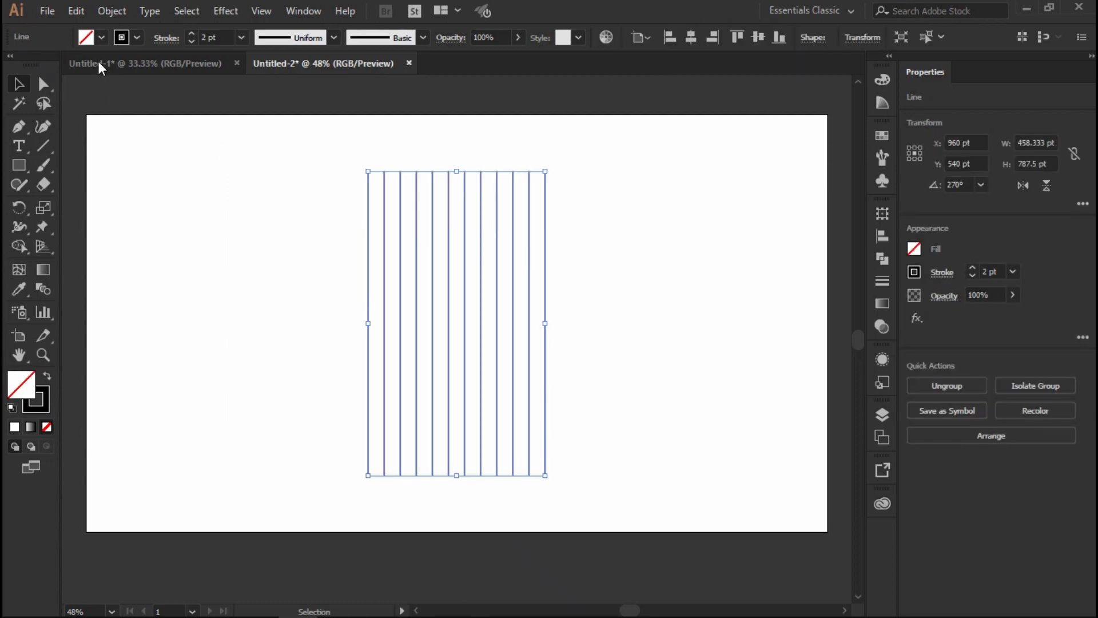
Paste a copy of the line group in place and rotate it 90° to form a crossing grid
{"action": "left_click", "coordinate": [82, 14]}
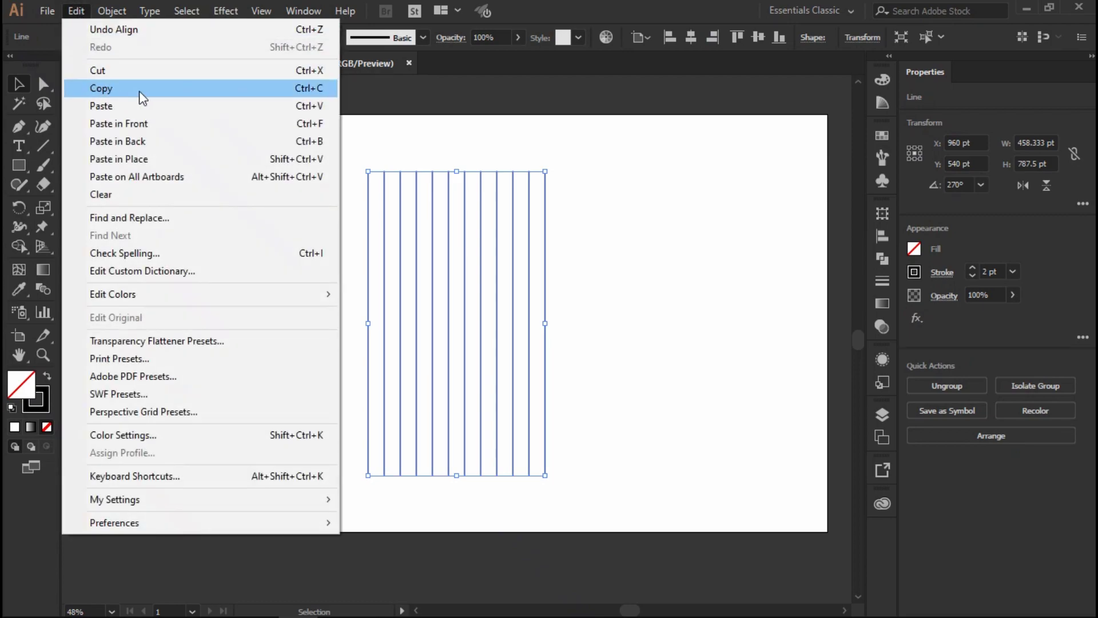
{"action": "left_click", "coordinate": [118, 90]}
{"action": "left_click", "coordinate": [76, 11]}
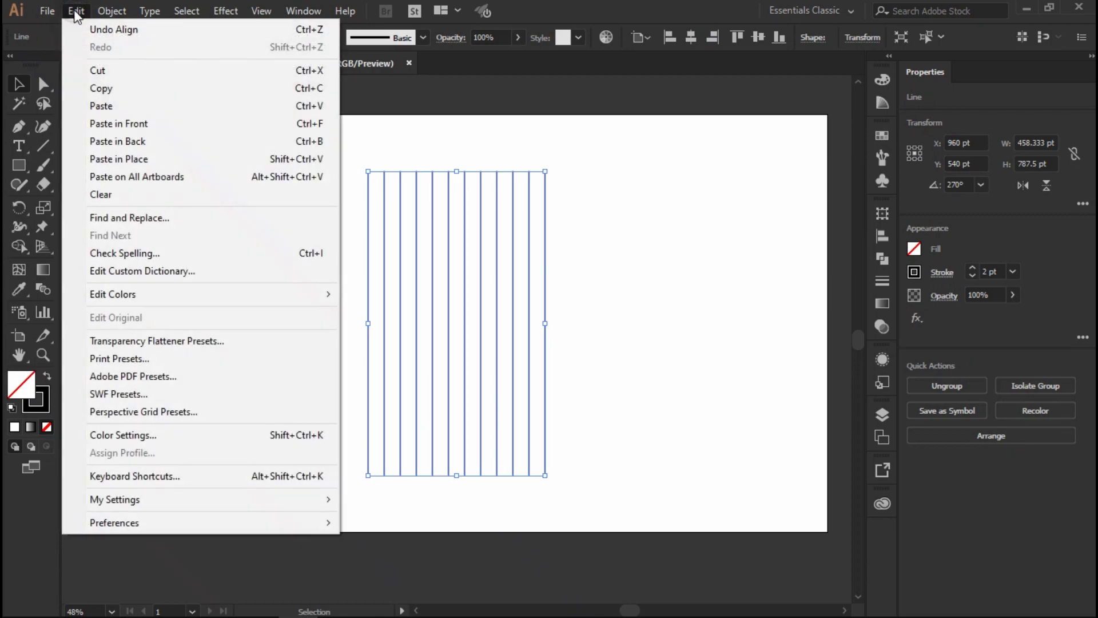
{"action": "left_click", "coordinate": [143, 157]}
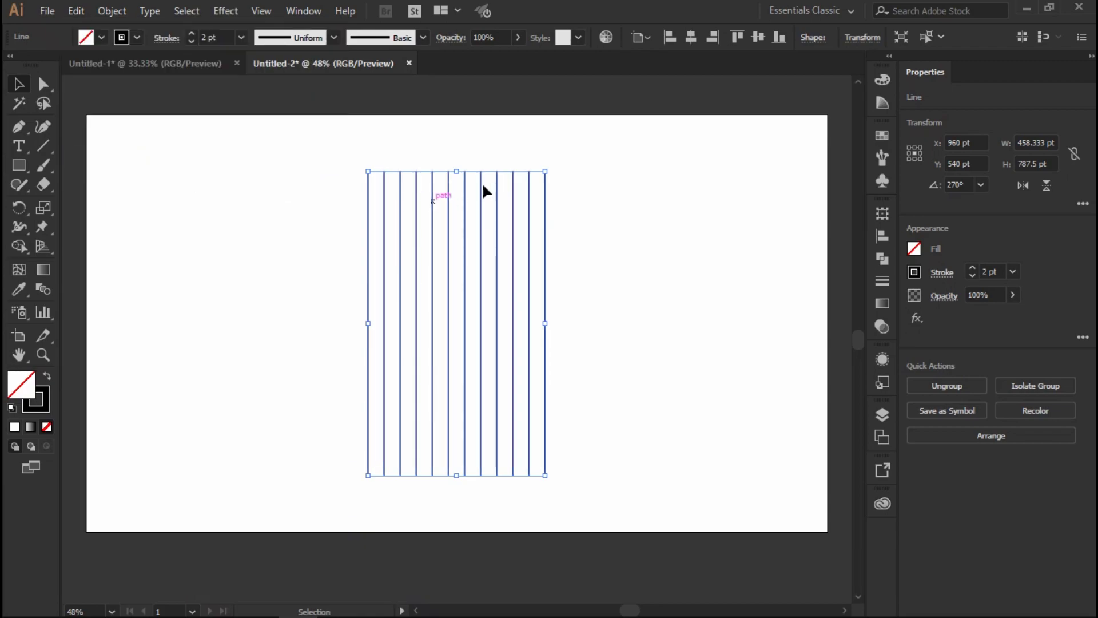
{"action": "left_click", "coordinate": [558, 180]}
{"action": "left_click_drag", "start_coordinate": [617, 286], "coordinate": [629, 302]}
{"action": "left_click_drag", "start_coordinate": [553, 173], "coordinate": [641, 372]}
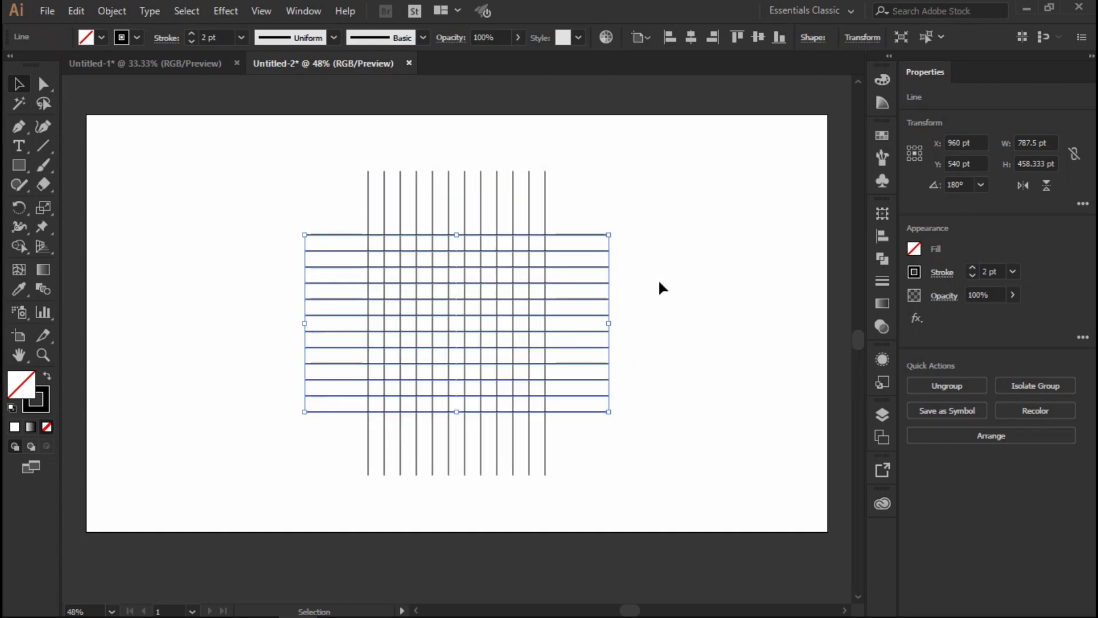
{"action": "left_click", "coordinate": [638, 302]}
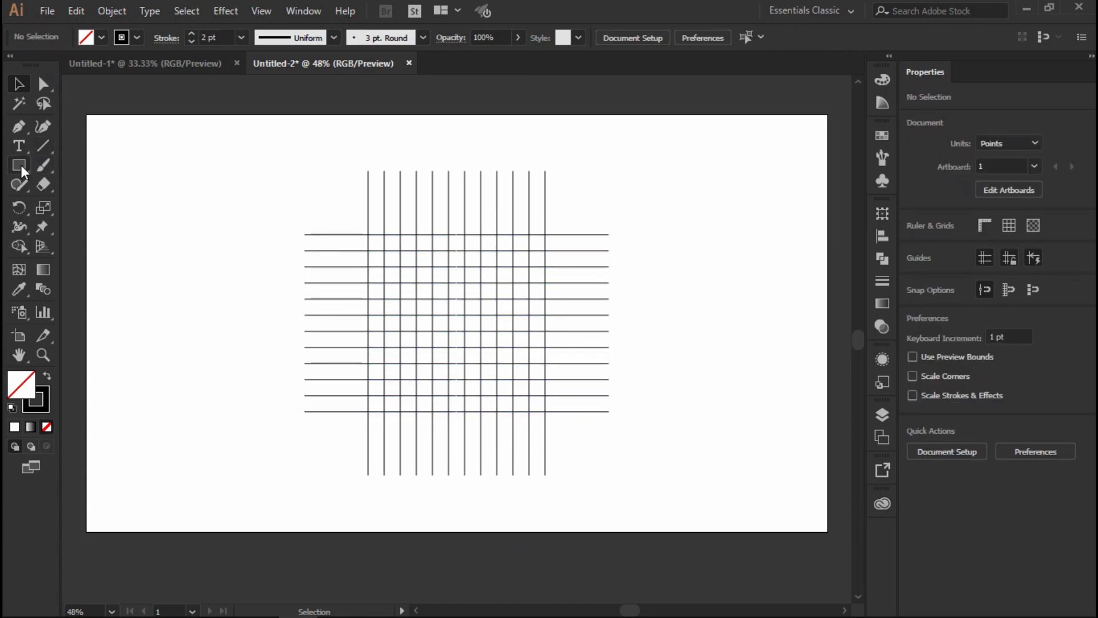
Switch to the Ellipse tool for drawing on the line grid
{"action": "left_click_drag", "start_coordinate": [20, 164], "coordinate": [111, 199]}
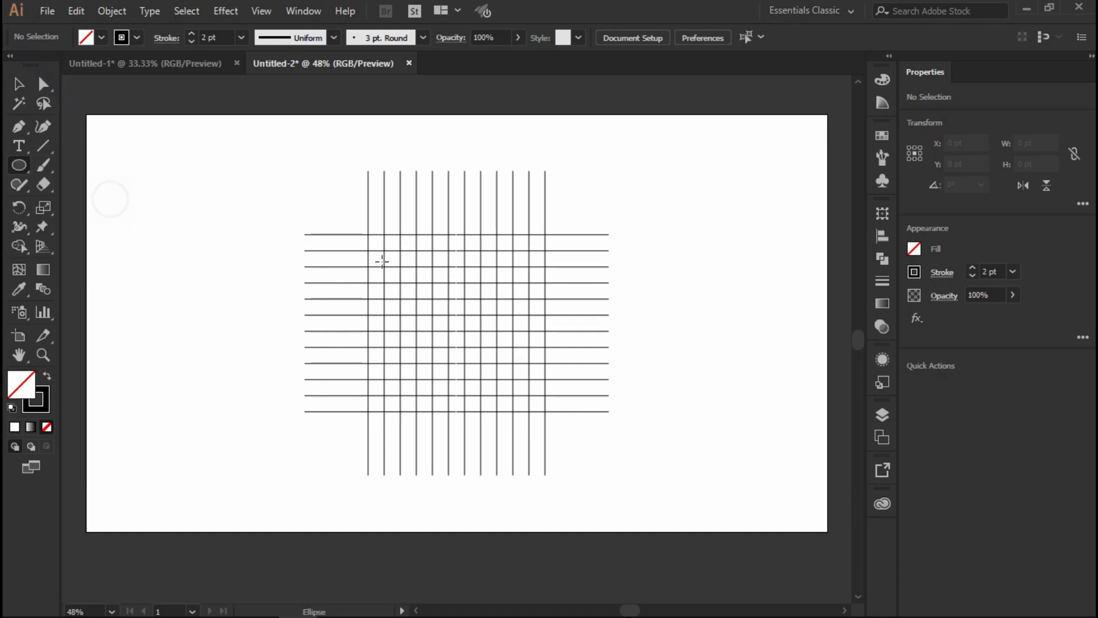
{"action": "scroll", "coordinate": [449, 340], "scroll_direction": "up", "scroll_amount": 2}
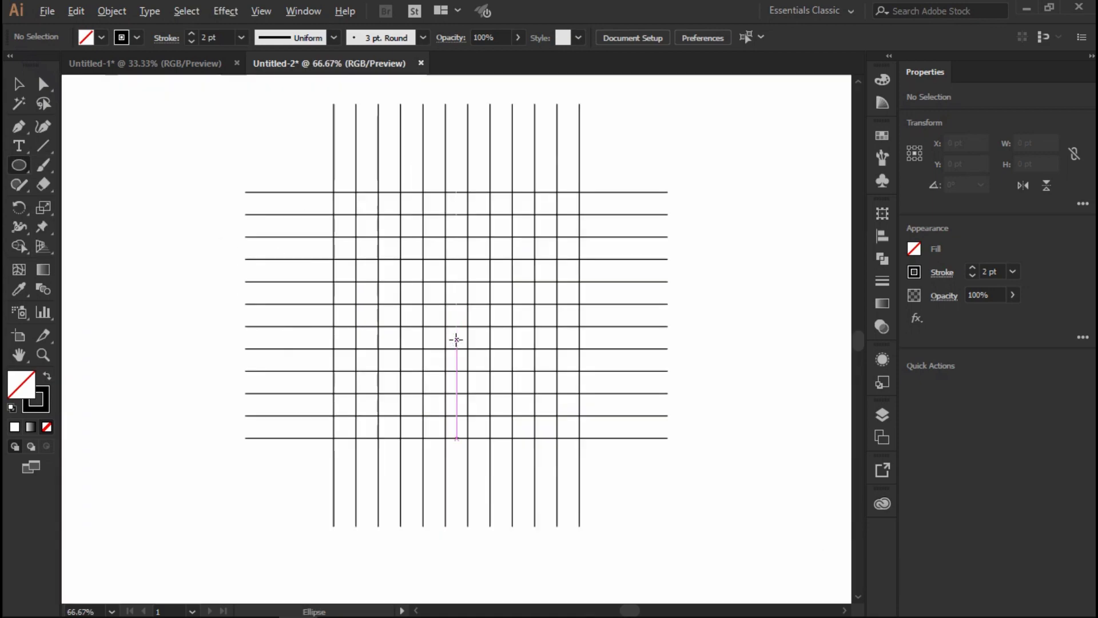
{"action": "left_click_drag", "start_coordinate": [333, 190], "coordinate": [421, 277]}
{"action": "left_click_drag", "start_coordinate": [441, 307], "coordinate": [546, 373]}
{"action": "key", "text": "ctrl+z"}
{"action": "key", "text": "ctrl+z"}
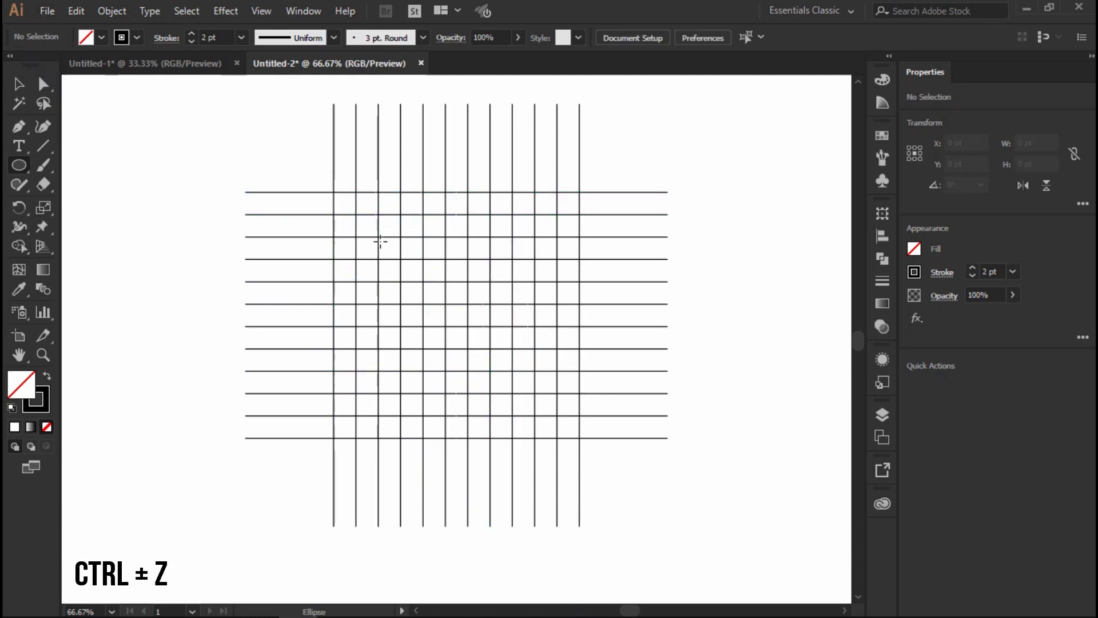
Draw a 458.333 pt circle that touches the outermost lines of the grid on all four sides
{"action": "left_click_drag", "start_coordinate": [333, 193], "coordinate": [579, 417]}
{"action": "left_click", "coordinate": [17, 85]}
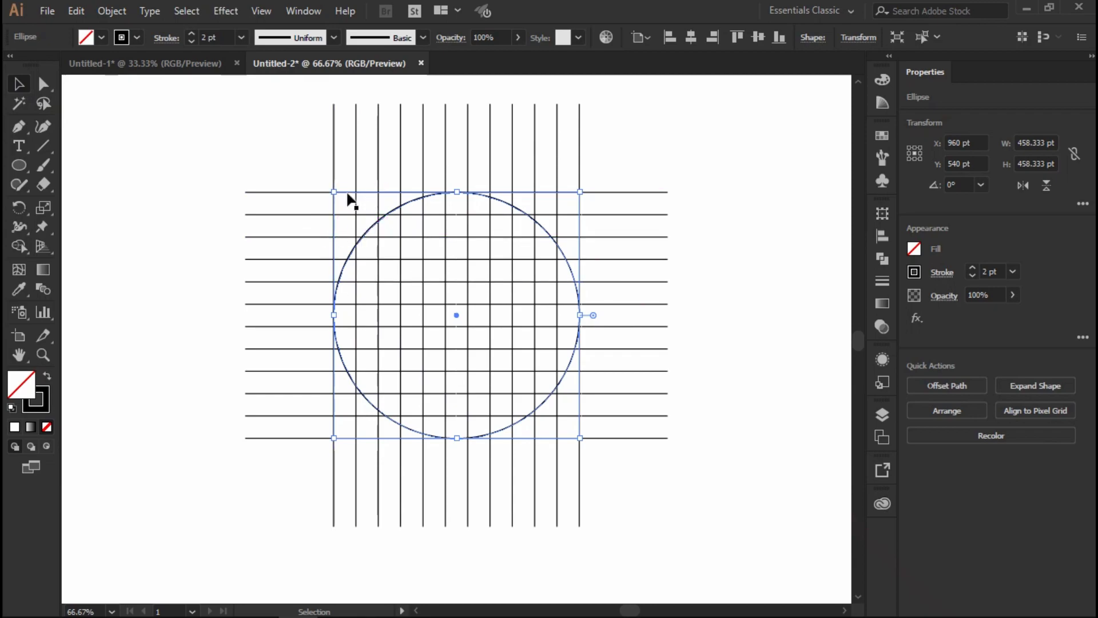
Paste a copy of the circle in place and scale it from its center to 375 pt, one grid line inward
{"action": "left_click", "coordinate": [85, 10]}
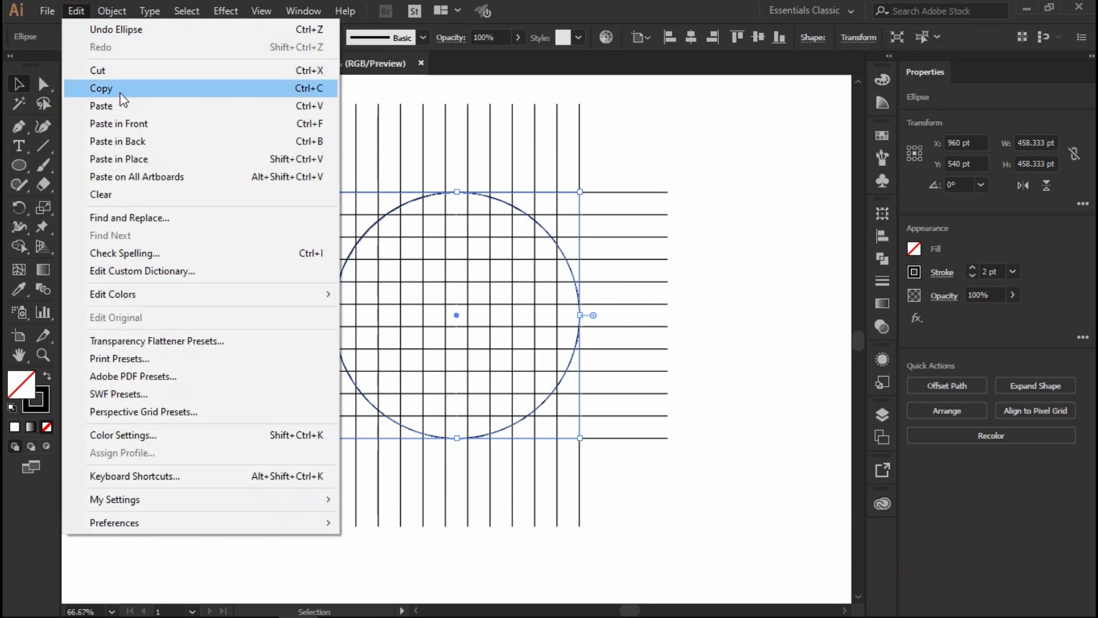
{"action": "left_click", "coordinate": [120, 91]}
{"action": "left_click", "coordinate": [76, 11]}
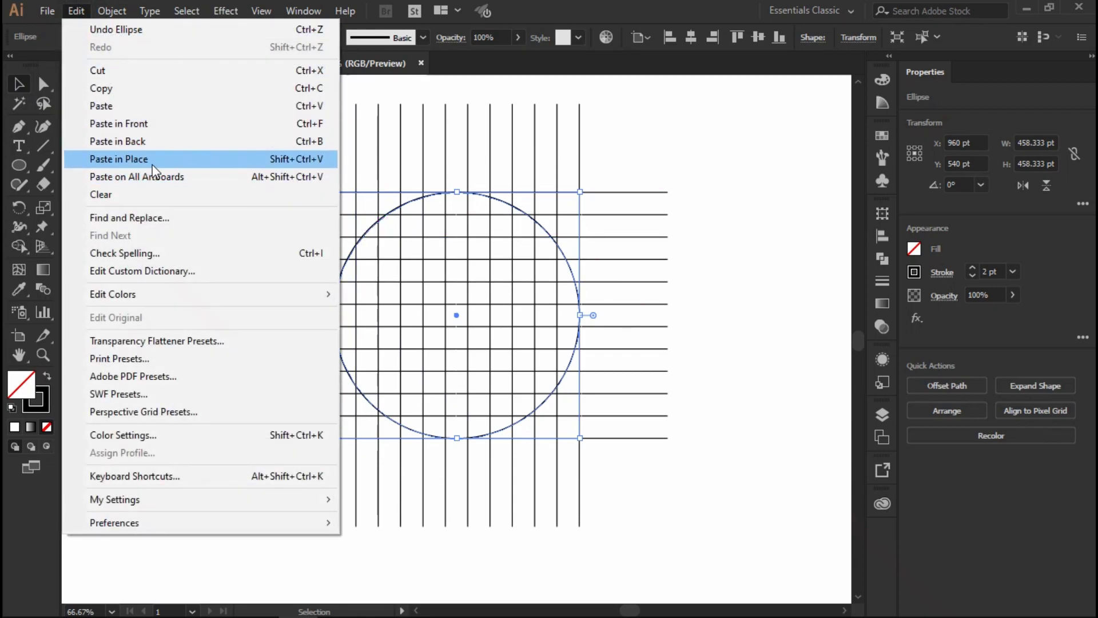
{"action": "left_click", "coordinate": [148, 163]}
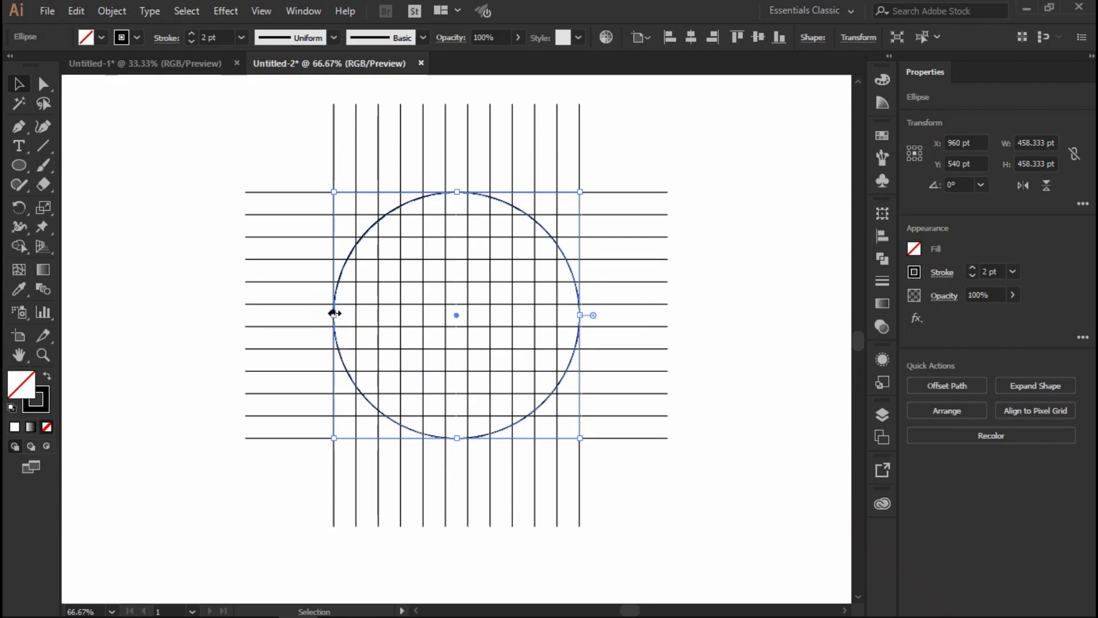
{"action": "left_click_drag", "start_coordinate": [334, 313], "coordinate": [356, 313]}
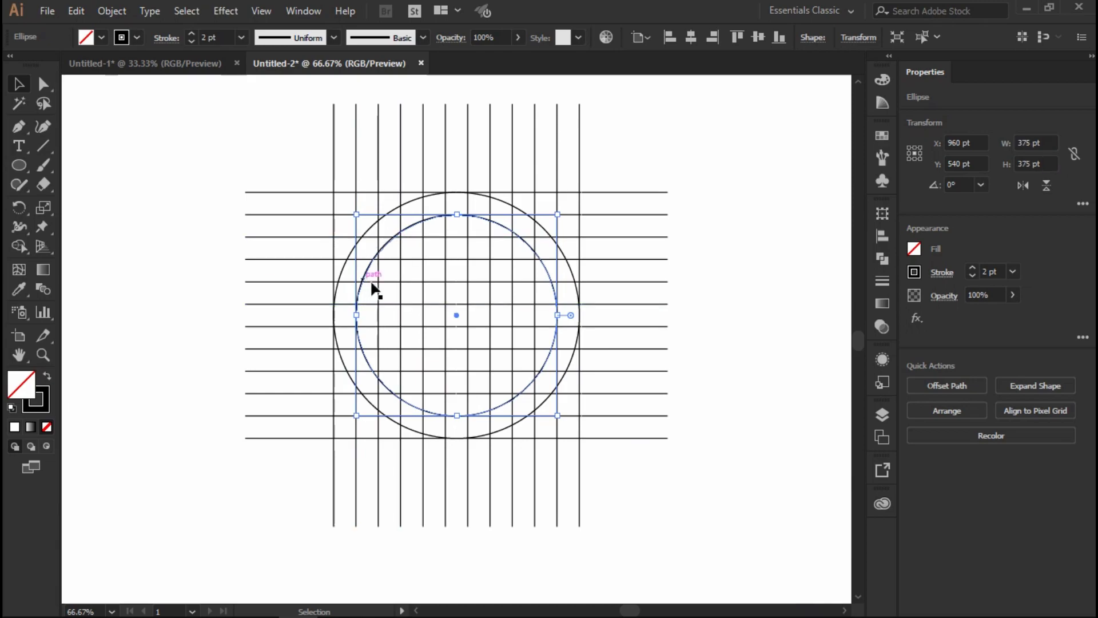
{"action": "left_click", "coordinate": [781, 304]}
Select the whole grid with both circles and ungroup the lines
{"action": "scroll", "coordinate": [509, 294], "scroll_direction": "down", "scroll_amount": 2}
{"action": "scroll", "coordinate": [510, 294], "scroll_direction": "up", "scroll_amount": 2}
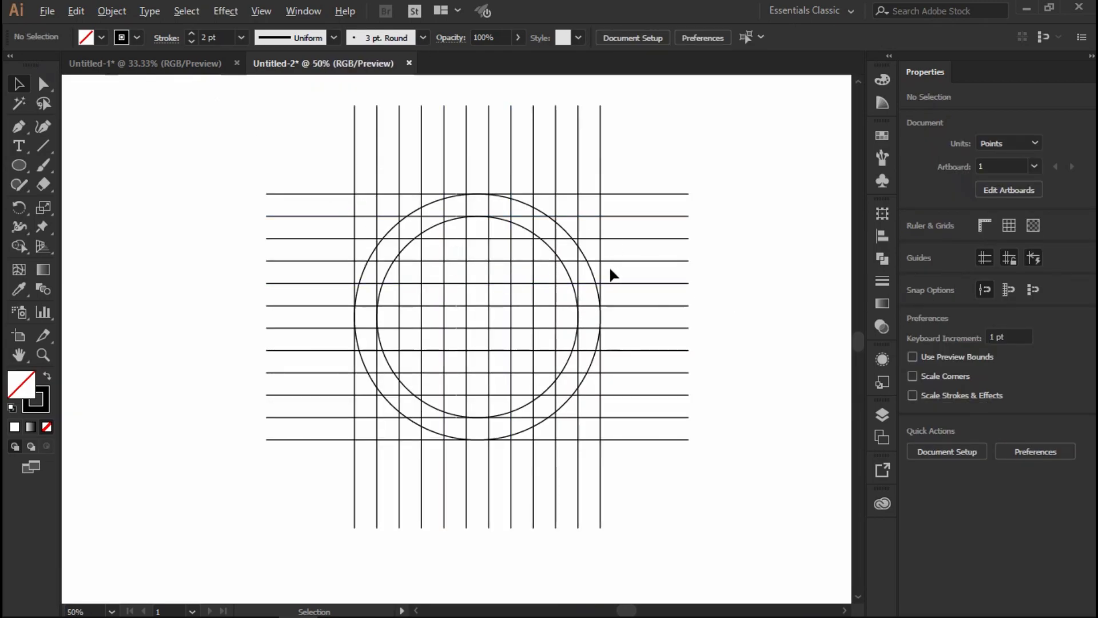
{"action": "scroll", "coordinate": [610, 269], "scroll_direction": "down", "scroll_amount": 1}
{"action": "left_click_drag", "start_coordinate": [332, 125], "coordinate": [706, 471]}
{"action": "left_click", "coordinate": [120, 15]}
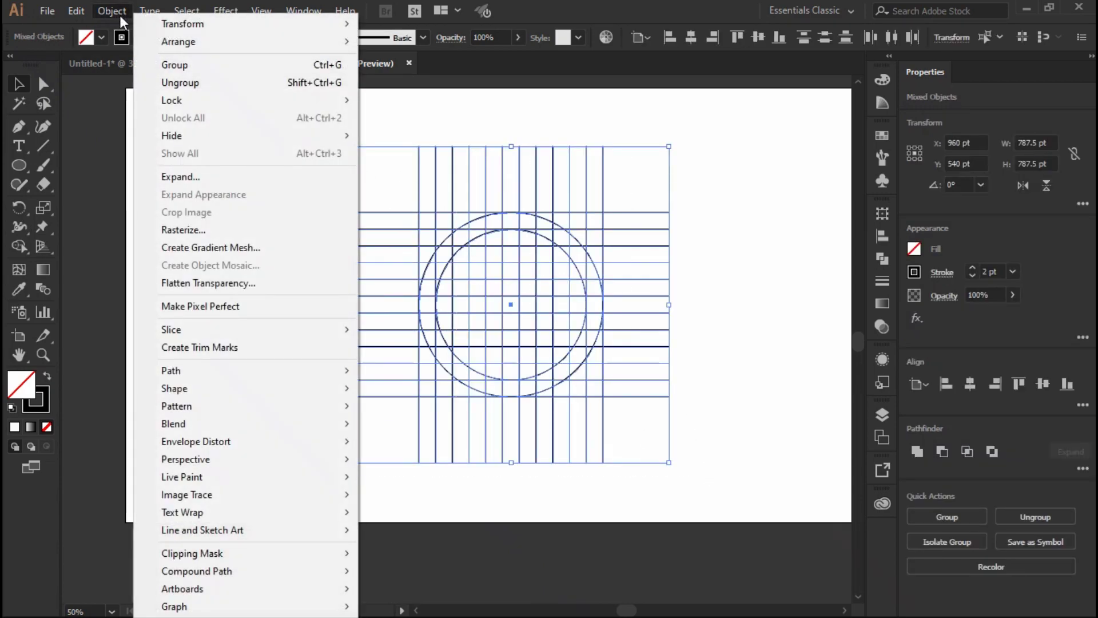
{"action": "left_click", "coordinate": [210, 88]}
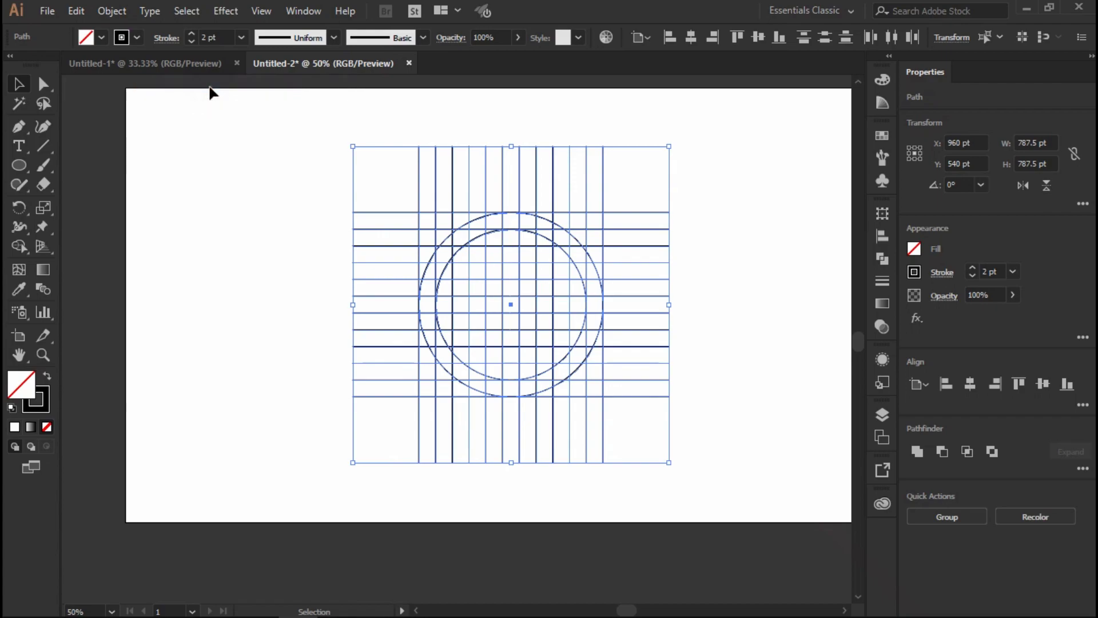
Switch to the Shape Builder tool and give the selected paths a black fill with a black 1 pt stroke
{"action": "scroll", "coordinate": [540, 311], "scroll_direction": "up", "scroll_amount": 1}
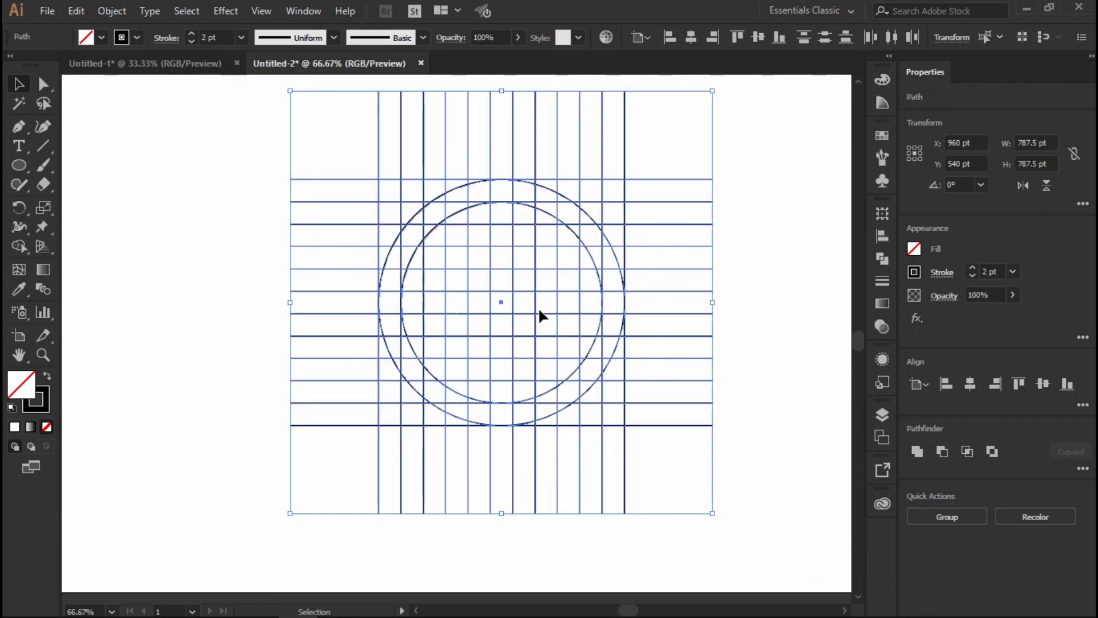
{"action": "left_click", "coordinate": [23, 245]}
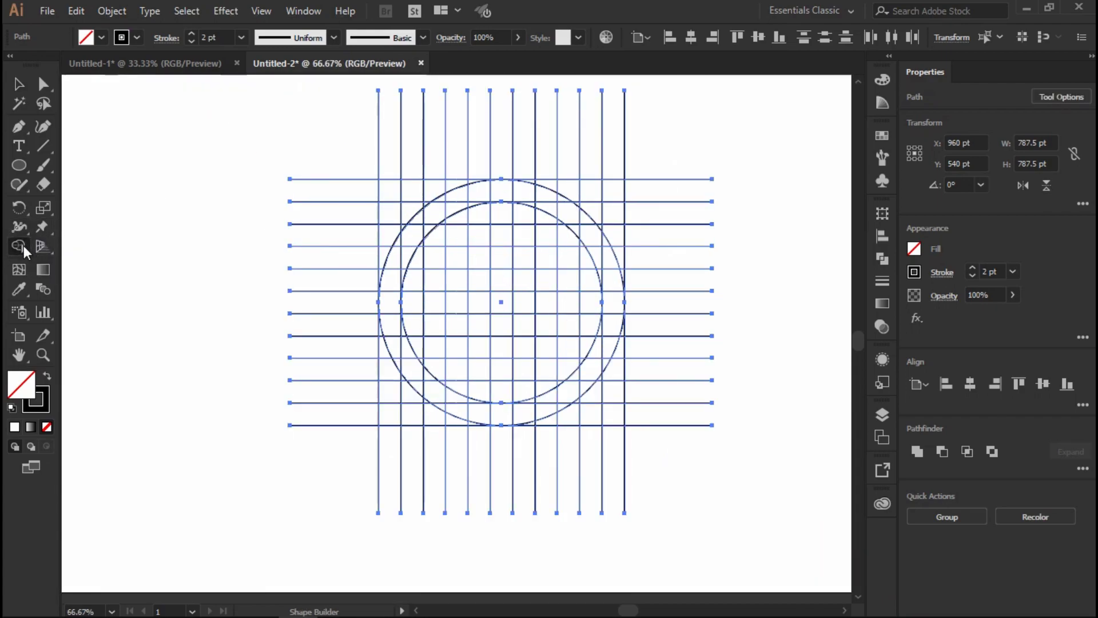
{"action": "left_click", "coordinate": [47, 377]}
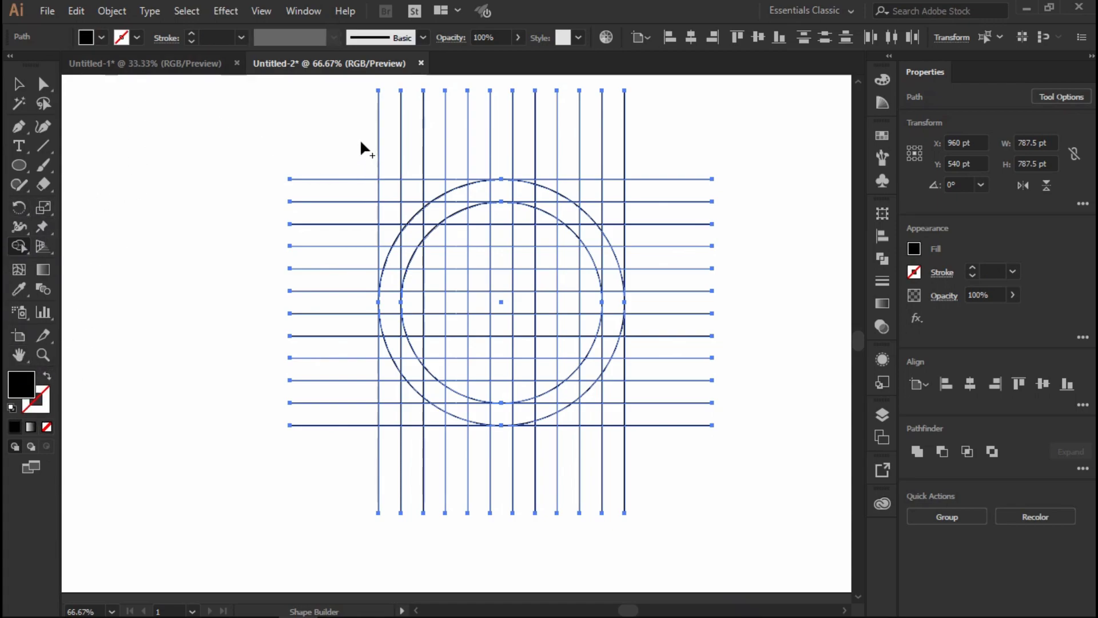
{"action": "scroll", "coordinate": [218, 38], "scroll_direction": "up", "scroll_amount": 2}
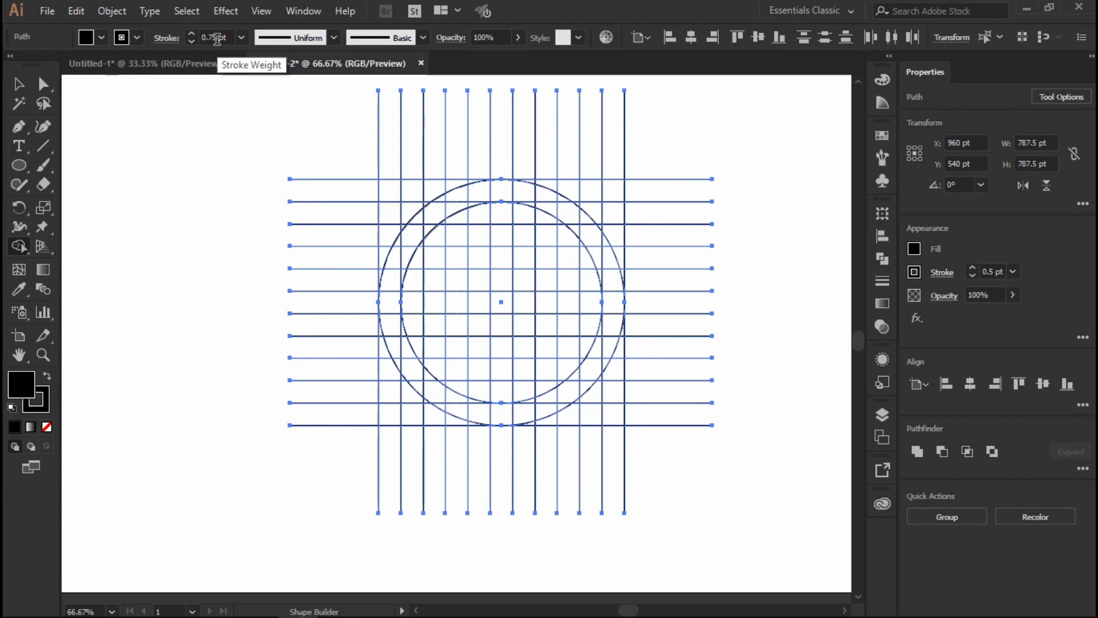
{"action": "scroll", "coordinate": [440, 264], "scroll_direction": "down", "scroll_amount": 1}
{"action": "scroll", "coordinate": [487, 260], "scroll_direction": "up", "scroll_amount": 1}
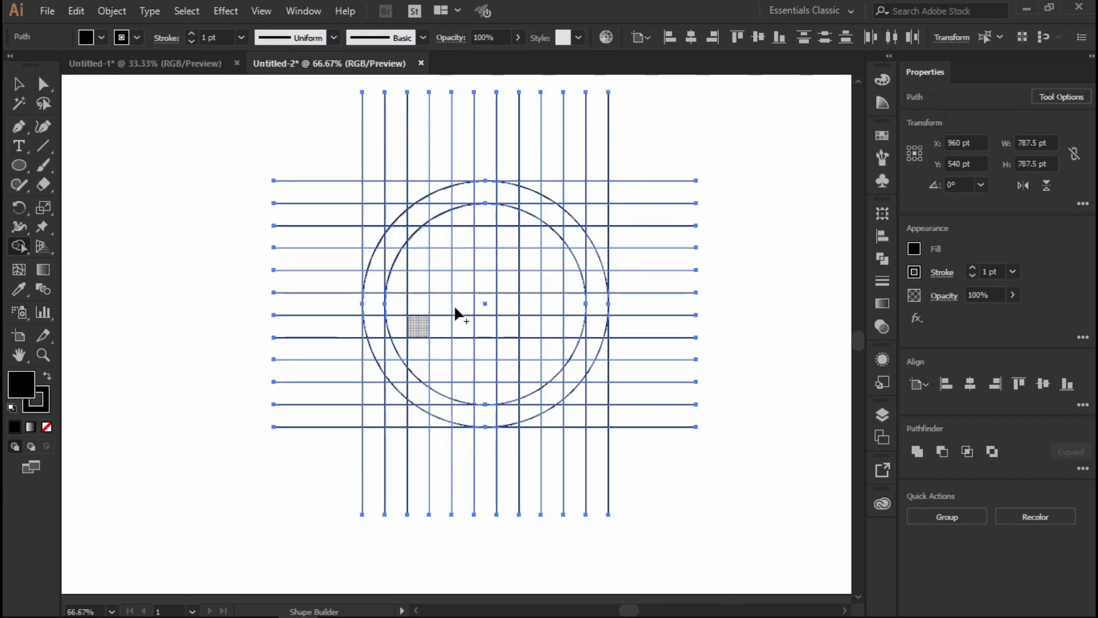
Merge the ring's upper-left arc, the middle crossbar cells and the upper part of the third column into one black shape
{"action": "scroll", "coordinate": [449, 246], "scroll_direction": "up", "scroll_amount": 2}
{"action": "scroll", "coordinate": [424, 274], "scroll_direction": "up", "scroll_amount": 1}
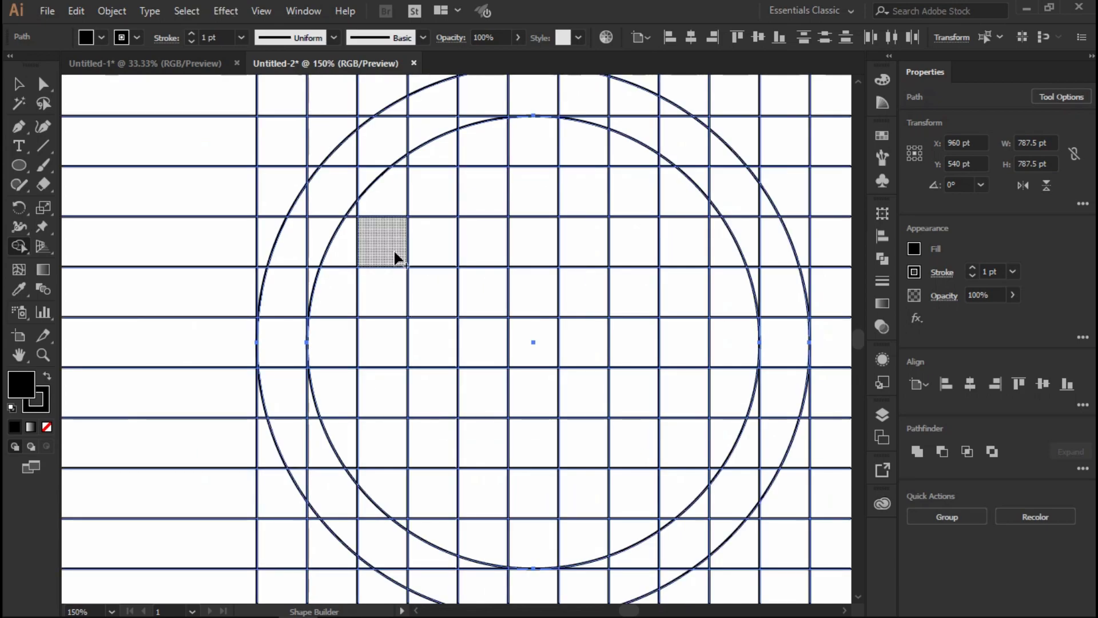
{"action": "scroll", "coordinate": [389, 252], "scroll_direction": "down", "scroll_amount": 1}
{"action": "scroll", "coordinate": [360, 257], "scroll_direction": "up", "scroll_amount": 1}
{"action": "mouse_move", "coordinate": [415, 315]}
{"action": "left_mouse_down"}
{"action": "mouse_move", "coordinate": [326, 321]}
{"action": "mouse_move", "coordinate": [328, 342]}
{"action": "mouse_move", "coordinate": [360, 169]}
{"action": "left_mouse_up"}
{"action": "left_click_drag", "start_coordinate": [409, 228], "coordinate": [428, 166]}
{"action": "scroll", "coordinate": [423, 218], "scroll_direction": "up", "scroll_amount": 1}
{"action": "mouse_move", "coordinate": [326, 245]}
{"action": "left_mouse_down"}
{"action": "mouse_move", "coordinate": [315, 288]}
{"action": "mouse_move", "coordinate": [340, 281]}
{"action": "mouse_move", "coordinate": [336, 316]}
{"action": "mouse_move", "coordinate": [335, 264]}
{"action": "mouse_move", "coordinate": [350, 244]}
{"action": "left_mouse_up"}
{"action": "key", "text": "ctrl+z"}
Extend the black shape down the third column to the grid's lowest row, then along it and up the leftmost column
{"action": "mouse_move", "coordinate": [430, 182]}
{"action": "left_mouse_down"}
{"action": "mouse_move", "coordinate": [436, 290]}
{"action": "mouse_move", "coordinate": [412, 368]}
{"action": "mouse_move", "coordinate": [412, 478]}
{"action": "mouse_move", "coordinate": [403, 454]}
{"action": "left_mouse_up"}
{"action": "scroll", "coordinate": [432, 283], "scroll_direction": "down", "scroll_amount": 4}
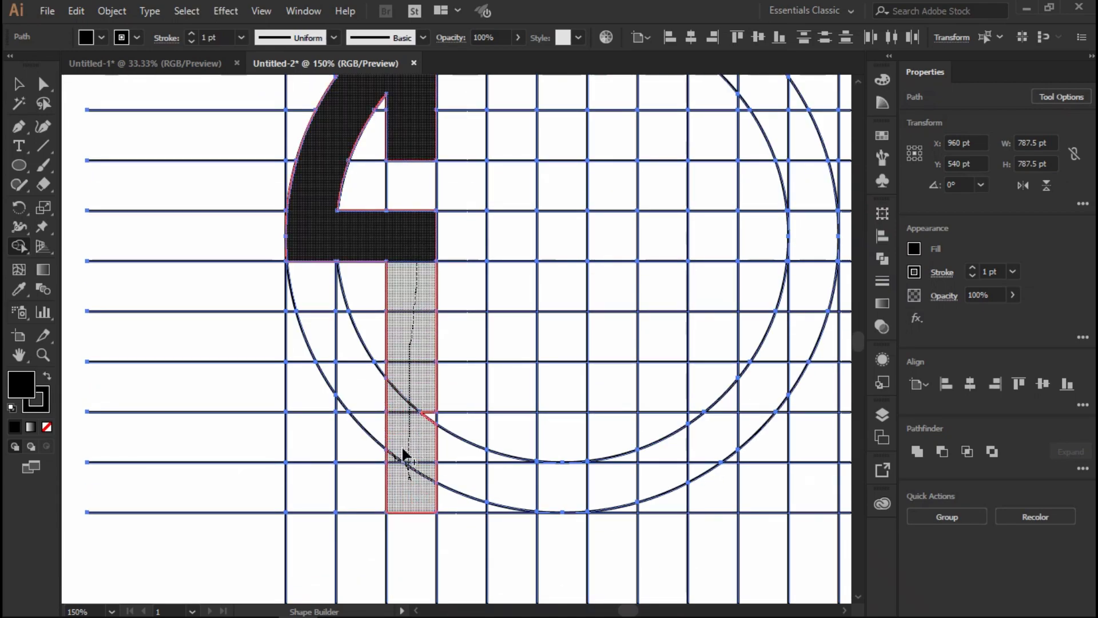
{"action": "mouse_move", "coordinate": [390, 496]}
{"action": "left_mouse_down"}
{"action": "mouse_move", "coordinate": [333, 488]}
{"action": "mouse_move", "coordinate": [321, 472]}
{"action": "mouse_move", "coordinate": [314, 382]}
{"action": "mouse_move", "coordinate": [325, 350]}
{"action": "mouse_move", "coordinate": [301, 342]}
{"action": "mouse_move", "coordinate": [292, 389]}
{"action": "left_mouse_up"}
Merge the middle-row cells of columns five to seven into a black crossbar and extend columns five and seven down to the outer circle
{"action": "scroll", "coordinate": [350, 323], "scroll_direction": "down", "scroll_amount": 2}
{"action": "scroll", "coordinate": [436, 284], "scroll_direction": "up", "scroll_amount": 2}
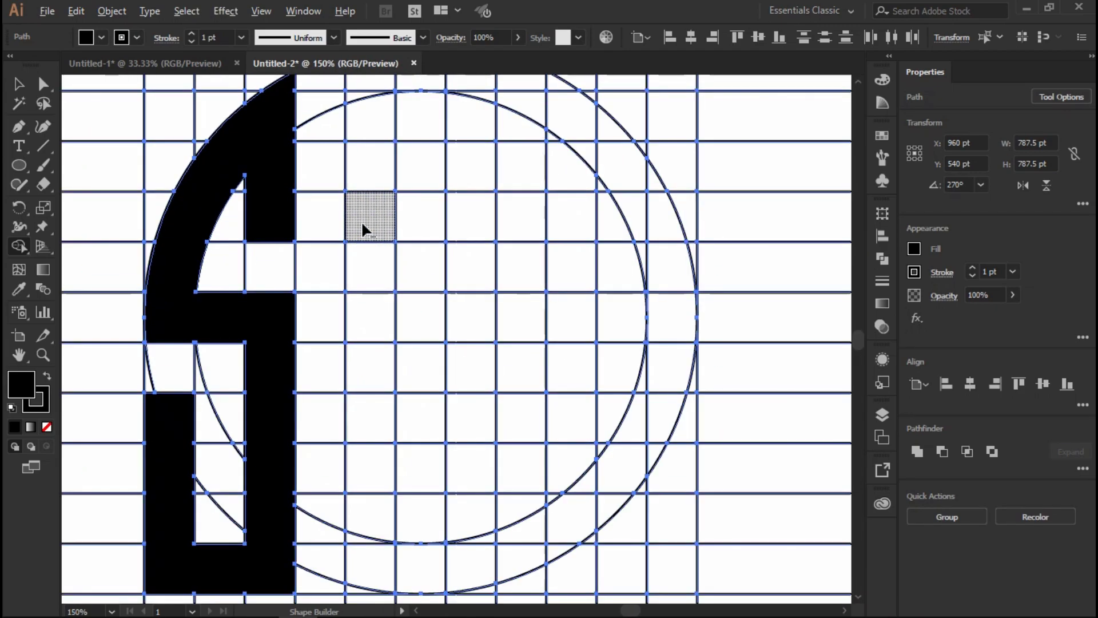
{"action": "left_click_drag", "start_coordinate": [375, 321], "coordinate": [457, 320]}
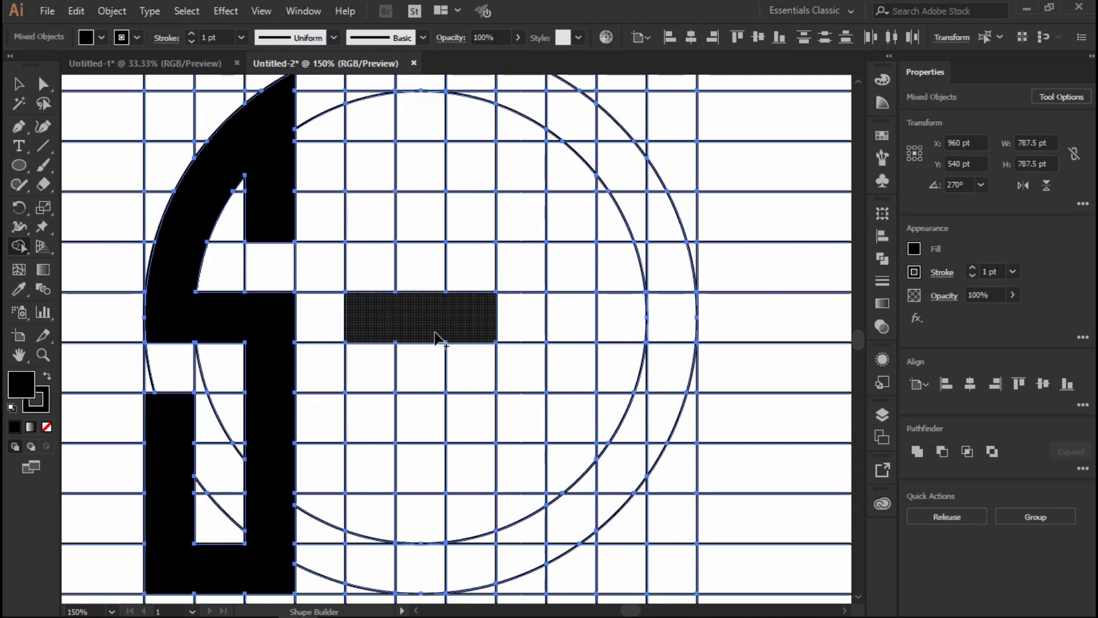
{"action": "scroll", "coordinate": [380, 289], "scroll_direction": "down", "scroll_amount": 1}
{"action": "left_click_drag", "start_coordinate": [380, 284], "coordinate": [368, 489]}
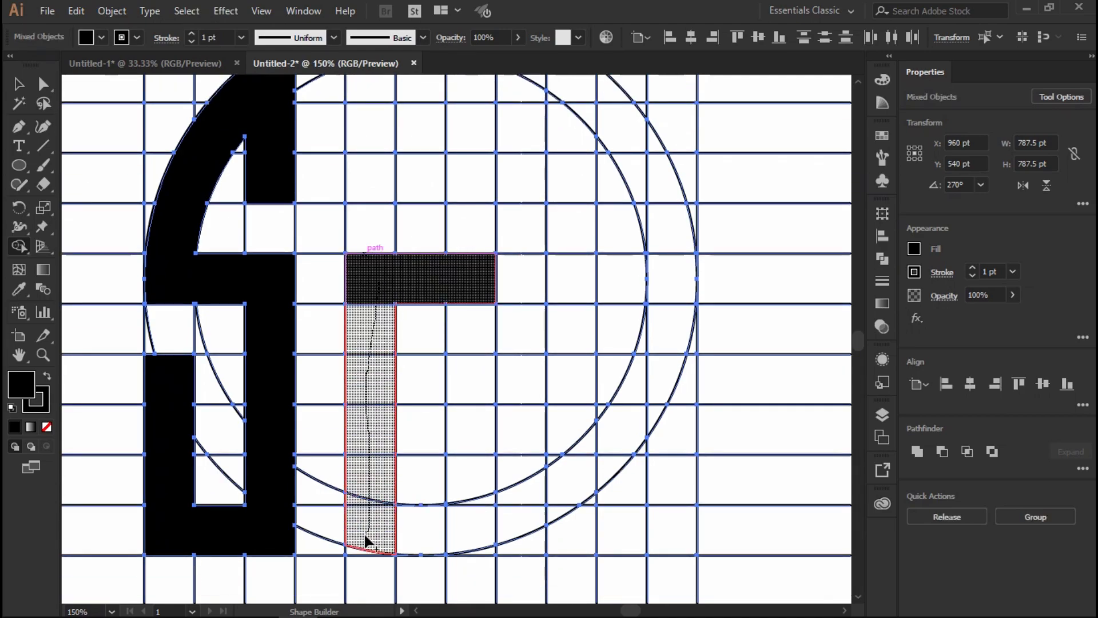
{"action": "left_click_drag", "start_coordinate": [350, 550], "coordinate": [353, 549]}
{"action": "left_click_drag", "start_coordinate": [466, 529], "coordinate": [456, 276]}
Extend the black crossbar shape up columns five and seven to the top of the grid, completing the letter H
{"action": "scroll", "coordinate": [456, 277], "scroll_direction": "up", "scroll_amount": 2}
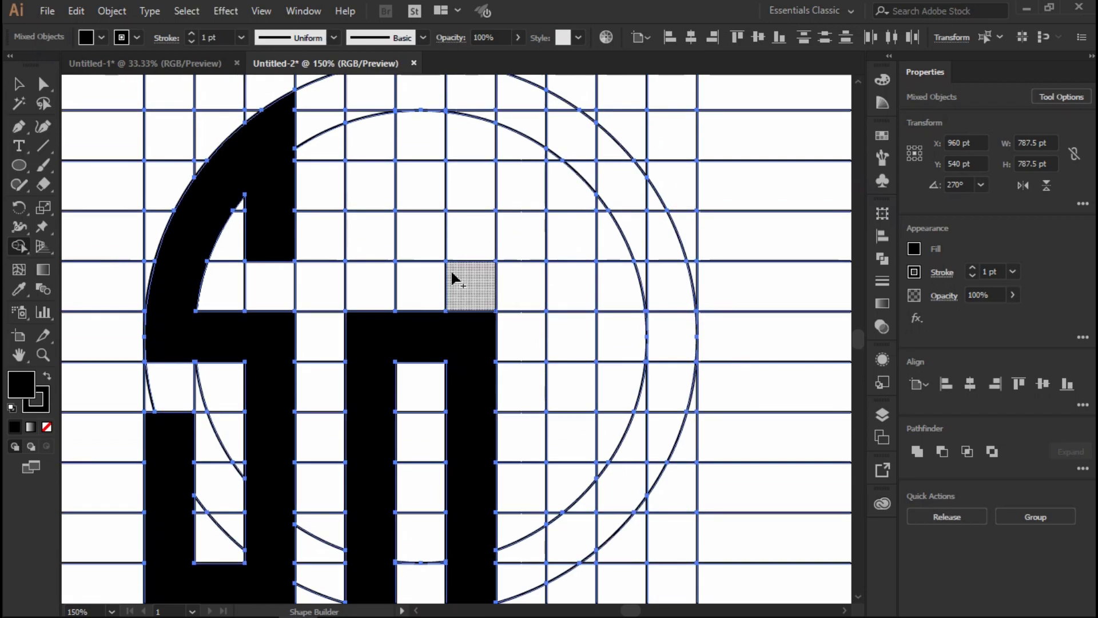
{"action": "left_click_drag", "start_coordinate": [368, 363], "coordinate": [374, 129]}
{"action": "left_click_drag", "start_coordinate": [482, 102], "coordinate": [469, 162]}
{"action": "mouse_move", "coordinate": [469, 287]}
{"action": "left_mouse_down"}
{"action": "mouse_move", "coordinate": [466, 368]}
{"action": "mouse_move", "coordinate": [464, 98]}
{"action": "left_mouse_up"}
Examine the top and bottom ends of the H where they meet the outer circle and the grid's edge lines
{"action": "key", "text": "ctrl+plus"}
{"action": "key", "text": "ctrl+plus"}
{"action": "key", "text": "ctrl+plus"}
{"action": "scroll", "coordinate": [512, 299], "scroll_direction": "up", "scroll_amount": 3}
{"action": "scroll", "coordinate": [515, 307], "scroll_direction": "down", "scroll_amount": 8}
{"action": "scroll", "coordinate": [455, 237], "scroll_direction": "up", "scroll_amount": 4}
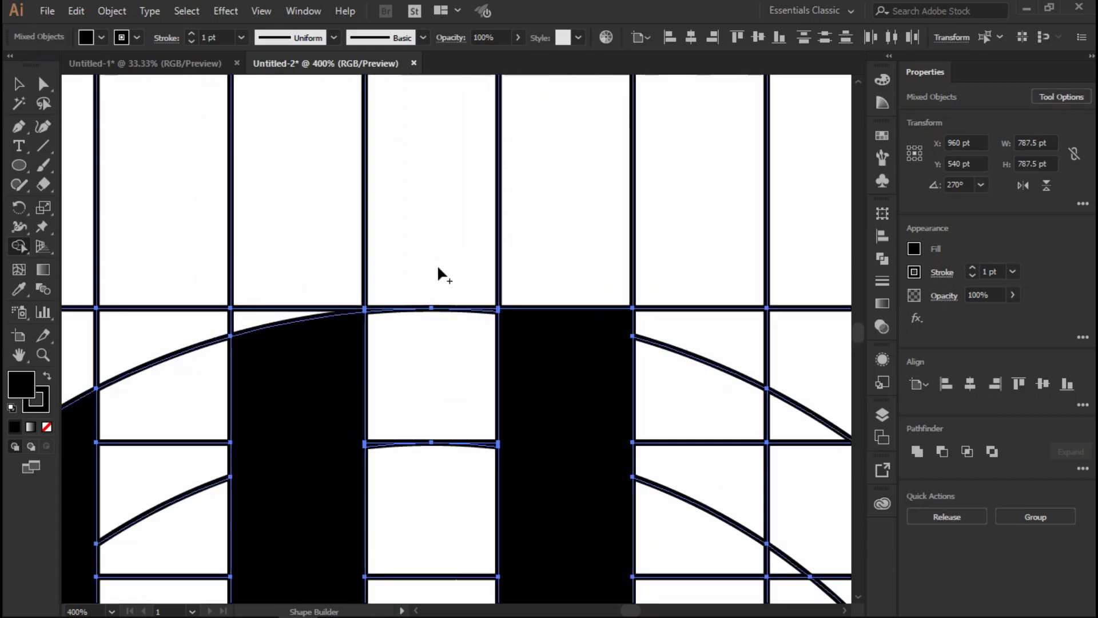
{"action": "scroll", "coordinate": [456, 179], "scroll_direction": "down", "scroll_amount": 5}
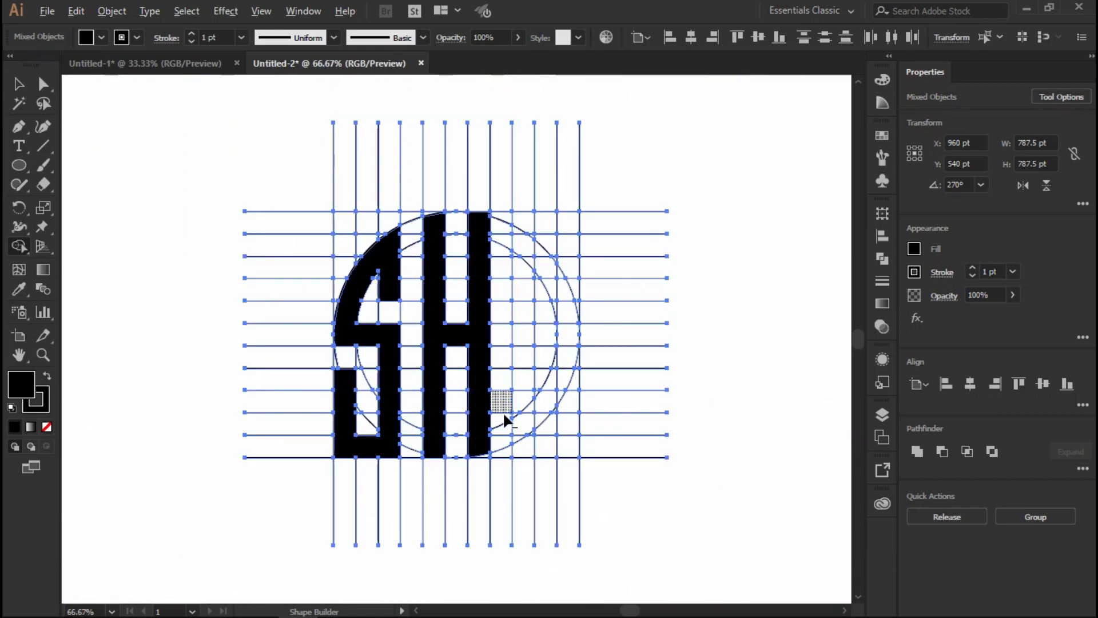
{"action": "scroll", "coordinate": [505, 414], "scroll_direction": "up", "scroll_amount": 4}
{"action": "scroll", "coordinate": [543, 366], "scroll_direction": "down", "scroll_amount": 2}
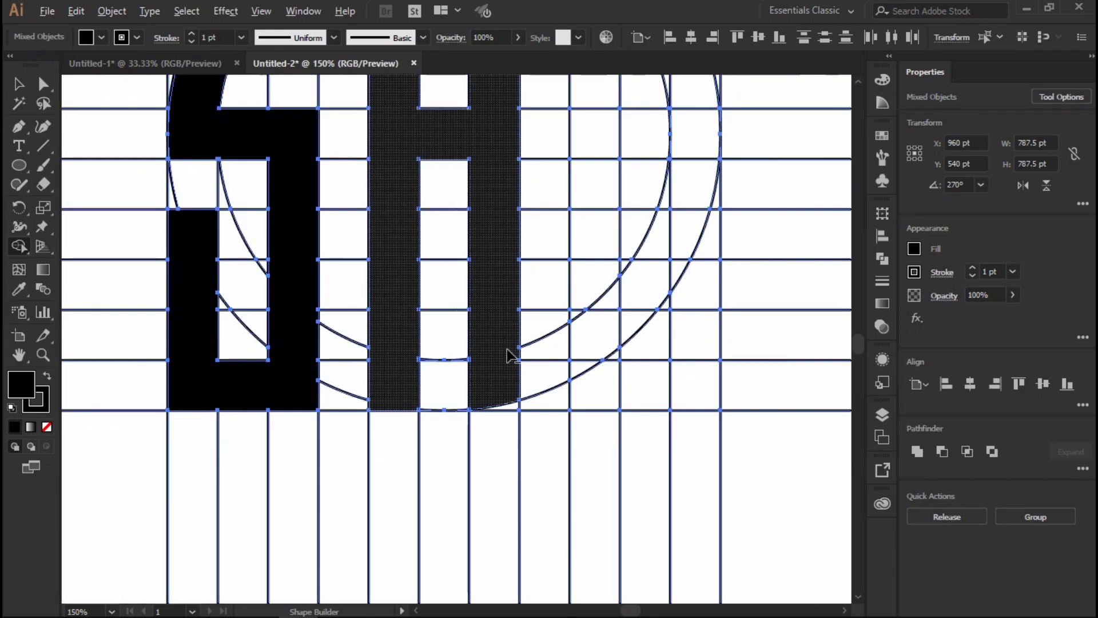
{"action": "scroll", "coordinate": [511, 356], "scroll_direction": "down", "scroll_amount": 2}
{"action": "scroll", "coordinate": [556, 258], "scroll_direction": "up", "scroll_amount": 2}
{"action": "scroll", "coordinate": [562, 188], "scroll_direction": "up", "scroll_amount": 2}
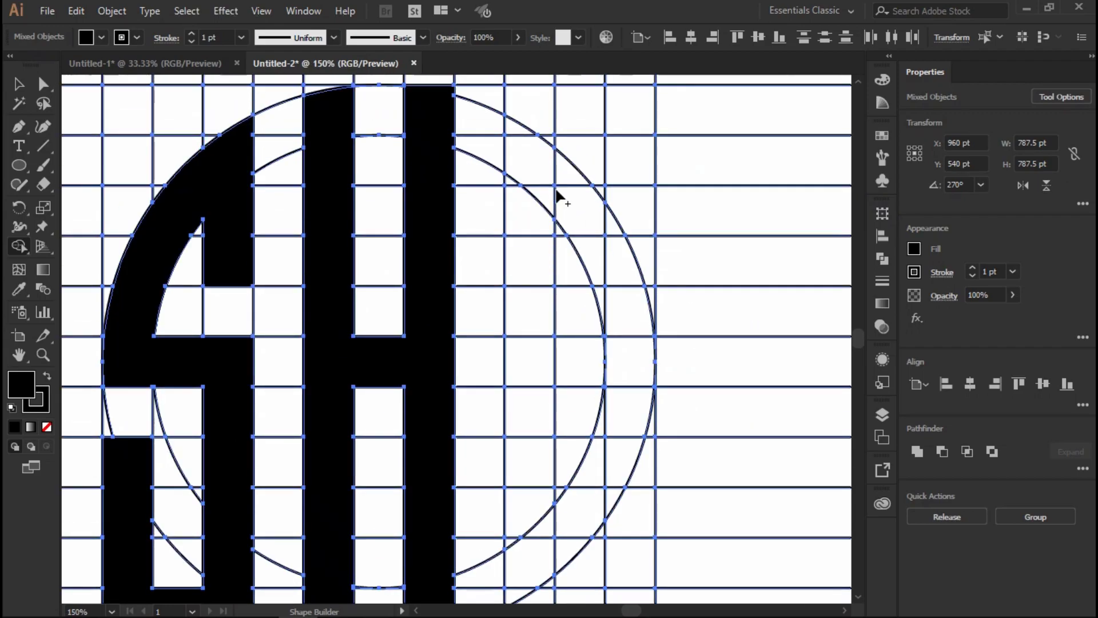
Merge the second S's crossbar in the last three columns with the ninth column above it, the top row and the upper last column
{"action": "mouse_move", "coordinate": [530, 381]}
{"action": "left_mouse_down"}
{"action": "mouse_move", "coordinate": [629, 385]}
{"action": "mouse_move", "coordinate": [618, 395]}
{"action": "mouse_move", "coordinate": [705, 243]}
{"action": "mouse_move", "coordinate": [568, 385]}
{"action": "mouse_move", "coordinate": [546, 380]}
{"action": "mouse_move", "coordinate": [537, 232]}
{"action": "mouse_move", "coordinate": [521, 210]}
{"action": "left_mouse_up"}
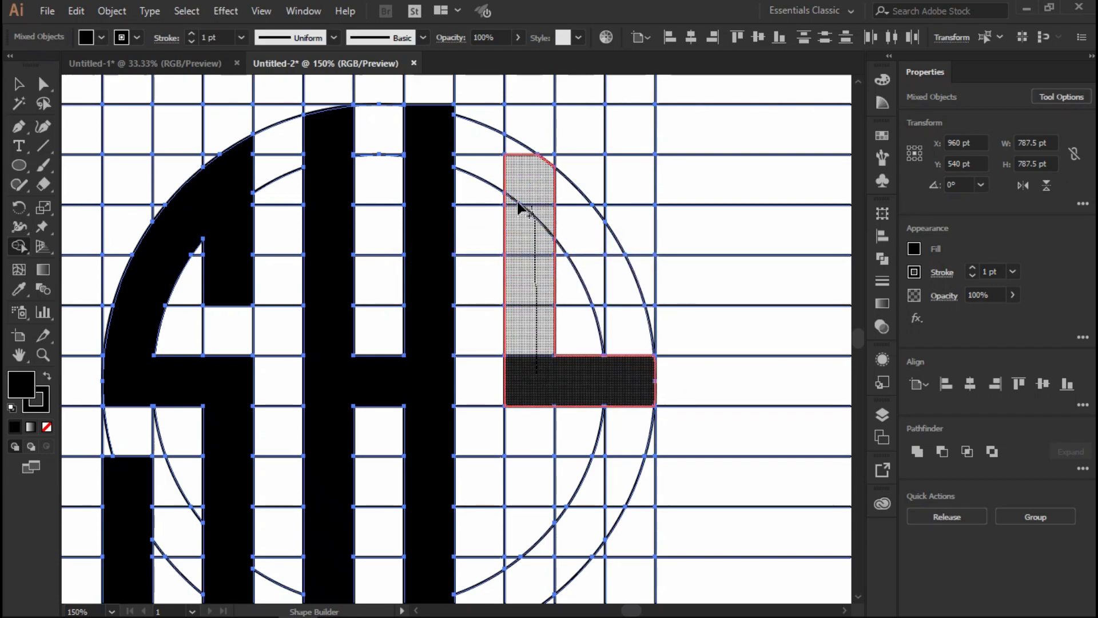
{"action": "mouse_move", "coordinate": [538, 170]}
{"action": "left_mouse_down"}
{"action": "mouse_move", "coordinate": [531, 138]}
{"action": "mouse_move", "coordinate": [519, 150]}
{"action": "mouse_move", "coordinate": [617, 126]}
{"action": "left_mouse_up"}
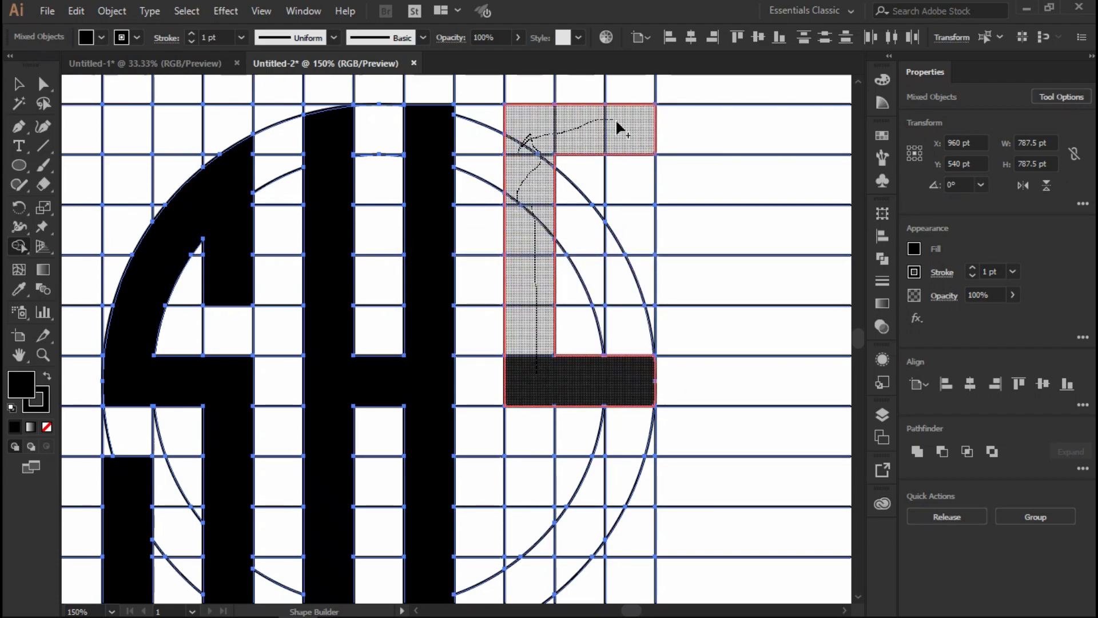
{"action": "mouse_move", "coordinate": [629, 239]}
{"action": "left_mouse_down"}
{"action": "mouse_move", "coordinate": [615, 244]}
{"action": "mouse_move", "coordinate": [635, 280]}
{"action": "left_mouse_up"}
Extend the second S down along the ring's lower-right arc and back up the lower part of the ninth column
{"action": "scroll", "coordinate": [577, 329], "scroll_direction": "down", "scroll_amount": 2}
{"action": "scroll", "coordinate": [576, 329], "scroll_direction": "down", "scroll_amount": 5}
{"action": "mouse_move", "coordinate": [625, 229]}
{"action": "left_mouse_down"}
{"action": "mouse_move", "coordinate": [627, 261]}
{"action": "mouse_move", "coordinate": [612, 286]}
{"action": "mouse_move", "coordinate": [602, 279]}
{"action": "mouse_move", "coordinate": [608, 343]}
{"action": "mouse_move", "coordinate": [561, 393]}
{"action": "mouse_move", "coordinate": [546, 378]}
{"action": "mouse_move", "coordinate": [515, 441]}
{"action": "left_mouse_up"}
{"action": "mouse_move", "coordinate": [514, 397]}
{"action": "left_mouse_down"}
{"action": "mouse_move", "coordinate": [534, 338]}
{"action": "mouse_move", "coordinate": [529, 312]}
{"action": "left_mouse_up"}
Select the three black letter shapes S, H and S with the Selection tool and group them
{"action": "scroll", "coordinate": [617, 234], "scroll_direction": "up", "scroll_amount": 5}
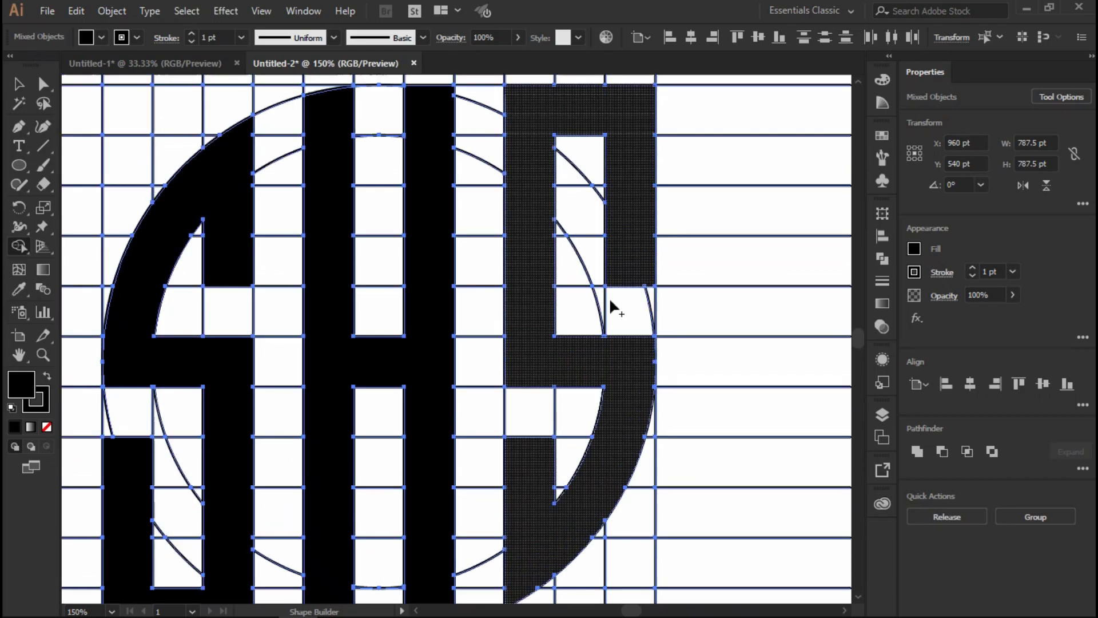
{"action": "scroll", "coordinate": [400, 206], "scroll_direction": "down", "scroll_amount": 5}
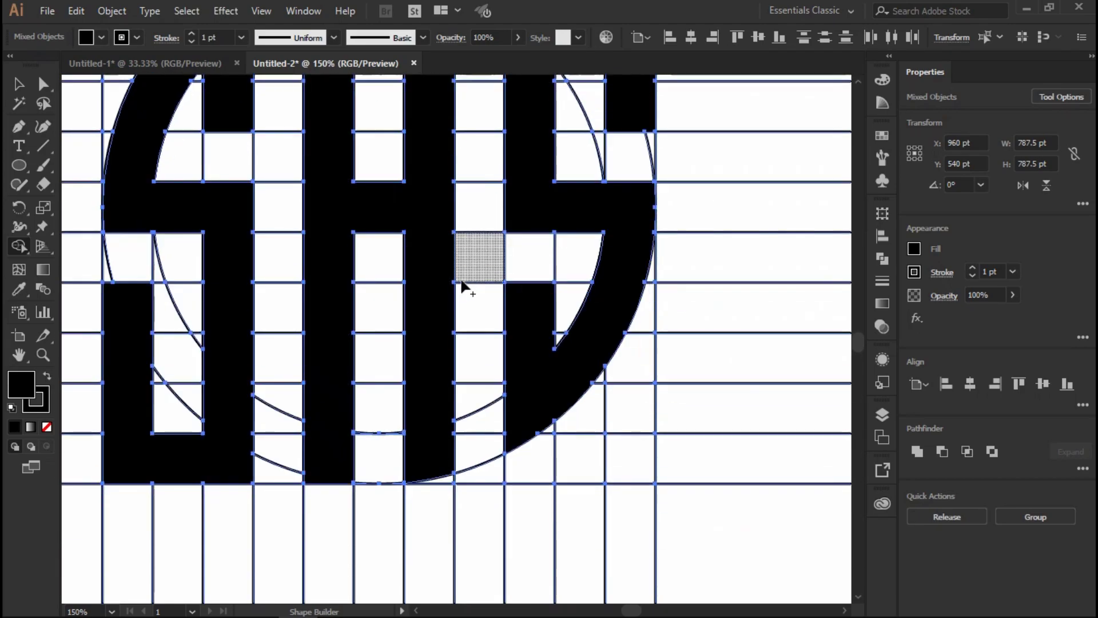
{"action": "scroll", "coordinate": [481, 303], "scroll_direction": "down", "scroll_amount": 5}
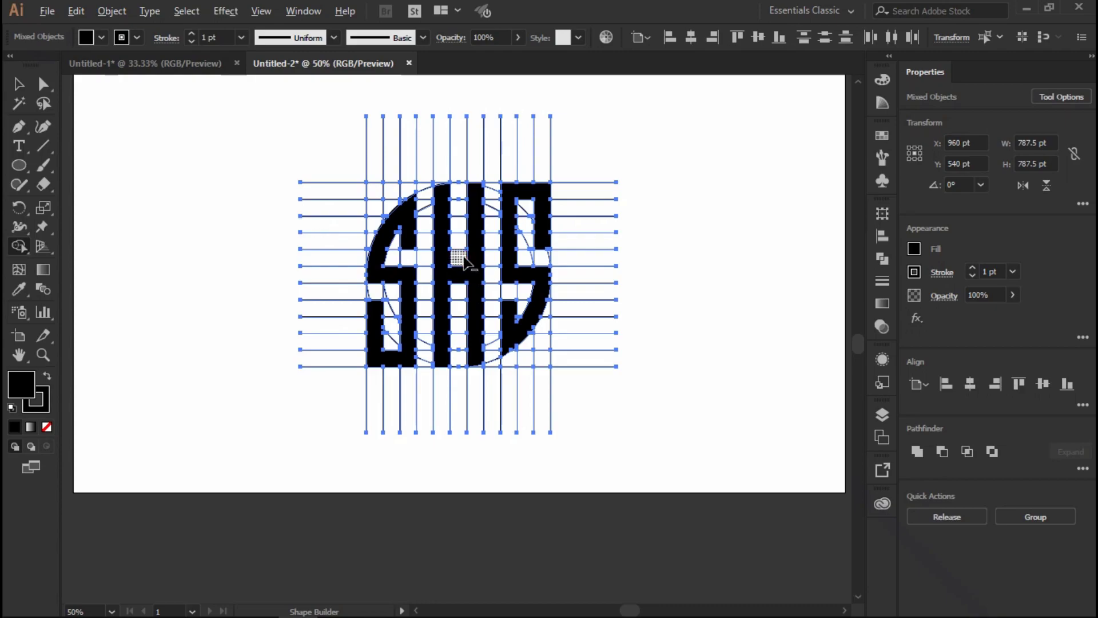
{"action": "scroll", "coordinate": [453, 257], "scroll_direction": "up", "scroll_amount": 3}
{"action": "scroll", "coordinate": [595, 409], "scroll_direction": "up", "scroll_amount": 4}
{"action": "scroll", "coordinate": [534, 338], "scroll_direction": "down", "scroll_amount": 6}
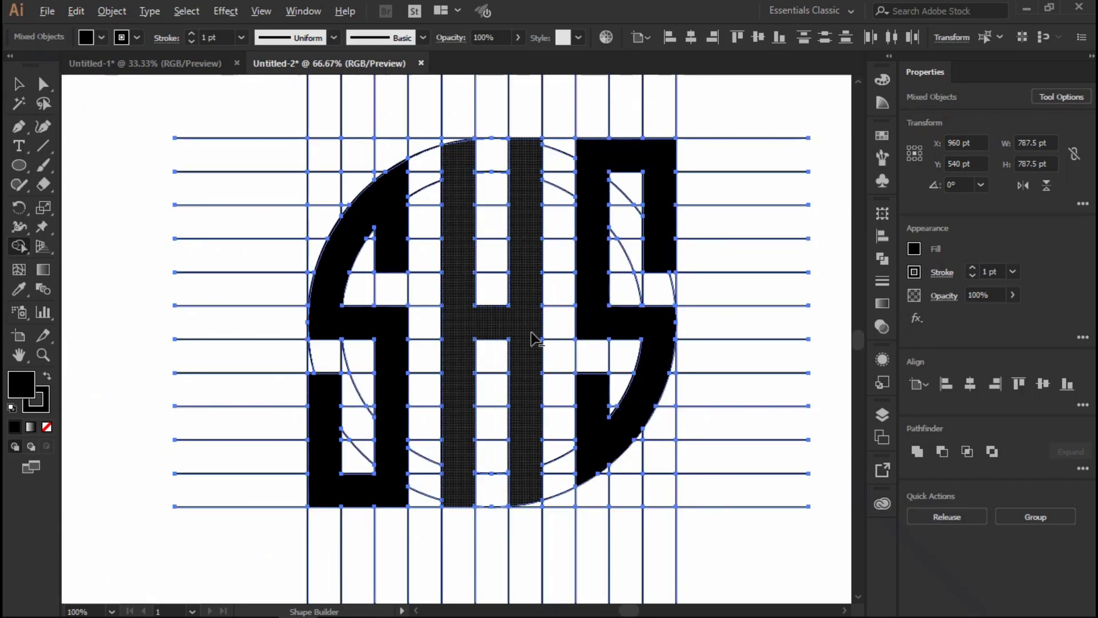
{"action": "left_click", "coordinate": [19, 84]}
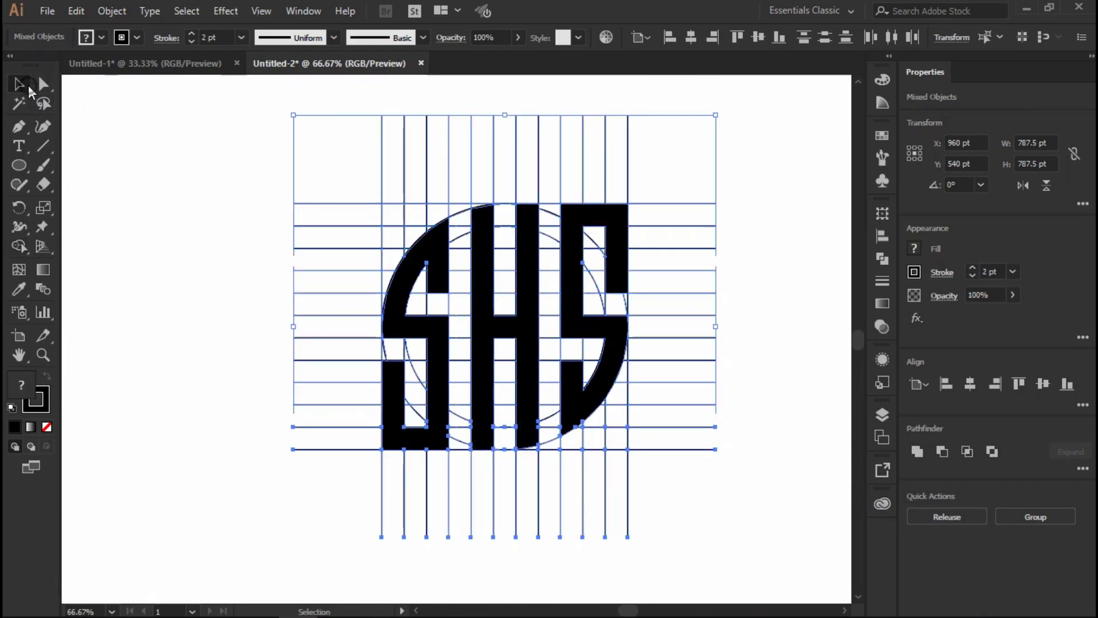
{"action": "left_click", "coordinate": [169, 161]}
{"action": "left_click", "coordinate": [430, 280]}
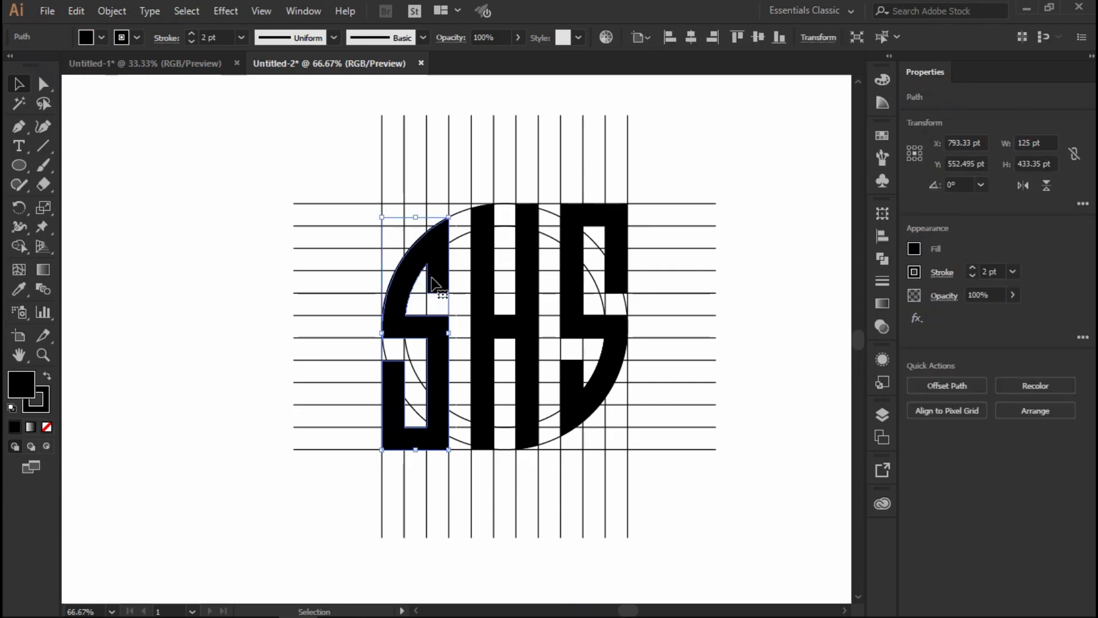
{"action": "left_click", "coordinate": [492, 296], "text": "shift"}
{"action": "left_click", "coordinate": [570, 289], "text": "shift"}
{"action": "scroll", "coordinate": [522, 283], "scroll_direction": "down", "scroll_amount": 1}
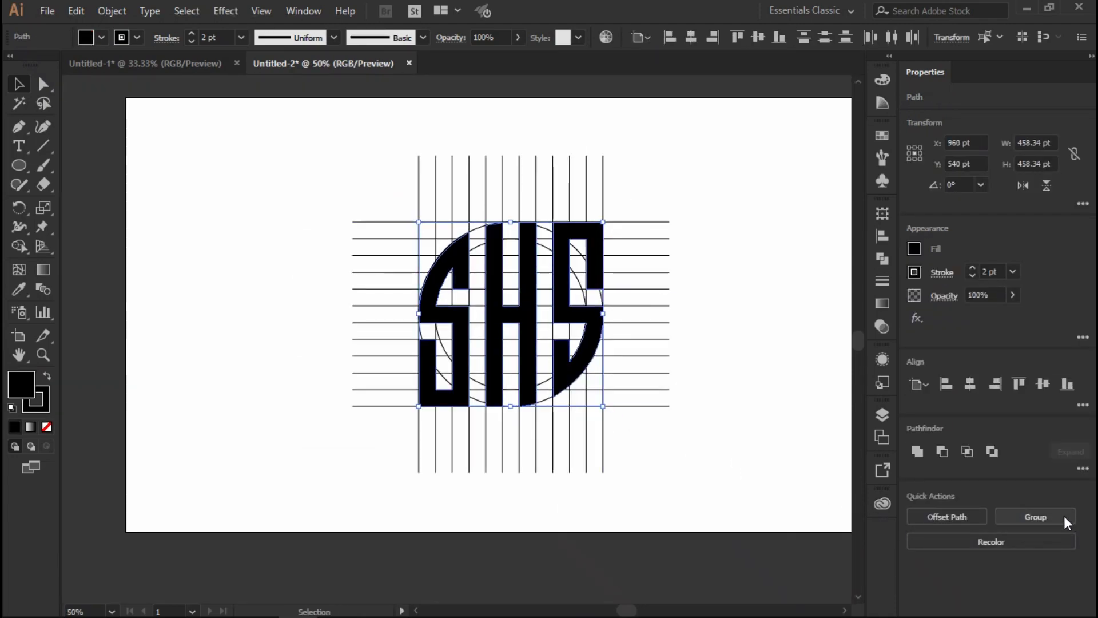
{"action": "left_click", "coordinate": [1010, 515]}
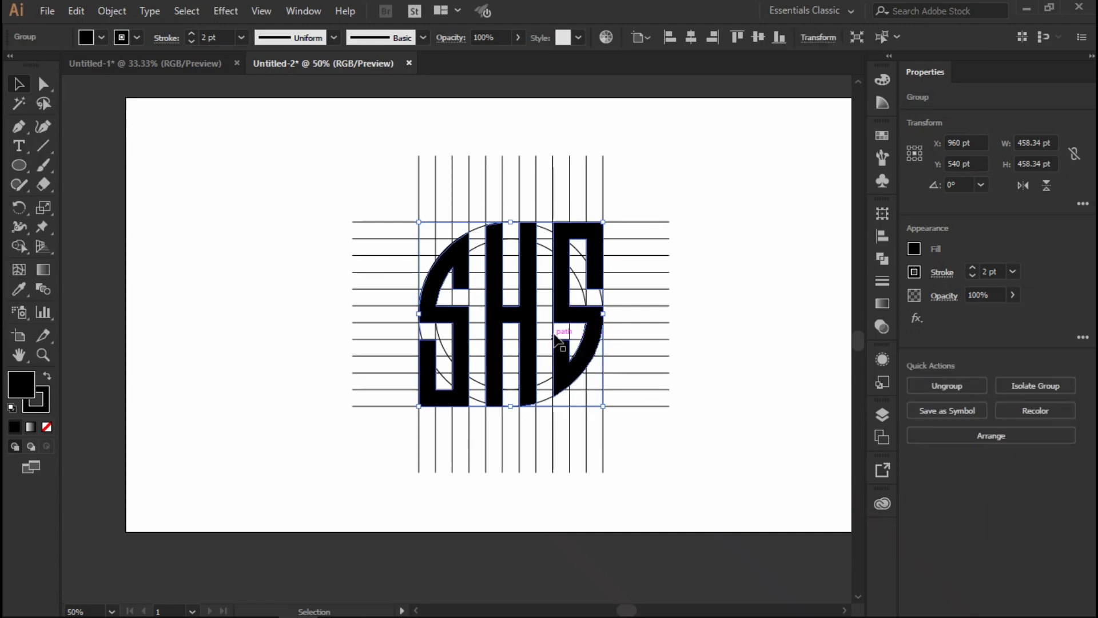
Move the letter group off the grid, and delete the remaining grid lines and circle segments
{"action": "left_click_drag", "start_coordinate": [590, 319], "coordinate": [276, 245]}
{"action": "left_click", "coordinate": [312, 150]}
{"action": "left_click_drag", "start_coordinate": [481, 277], "coordinate": [707, 502]}
{"action": "left_click", "coordinate": [76, 12]}
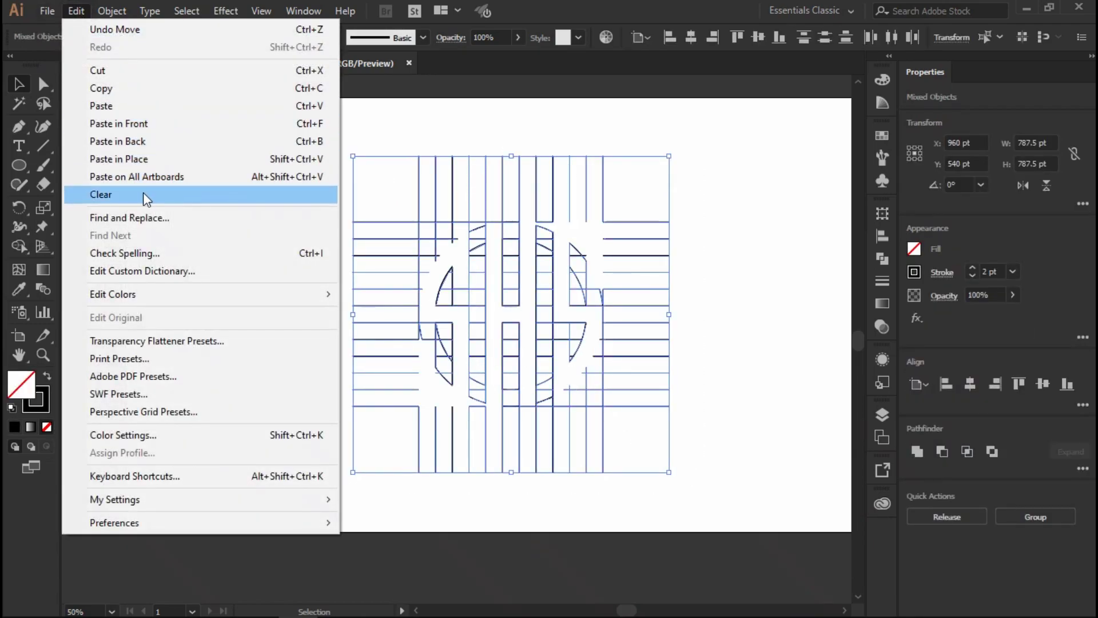
{"action": "left_click", "coordinate": [142, 194]}
Centre the letter group horizontally and vertically on the artboard
{"action": "left_click", "coordinate": [255, 200]}
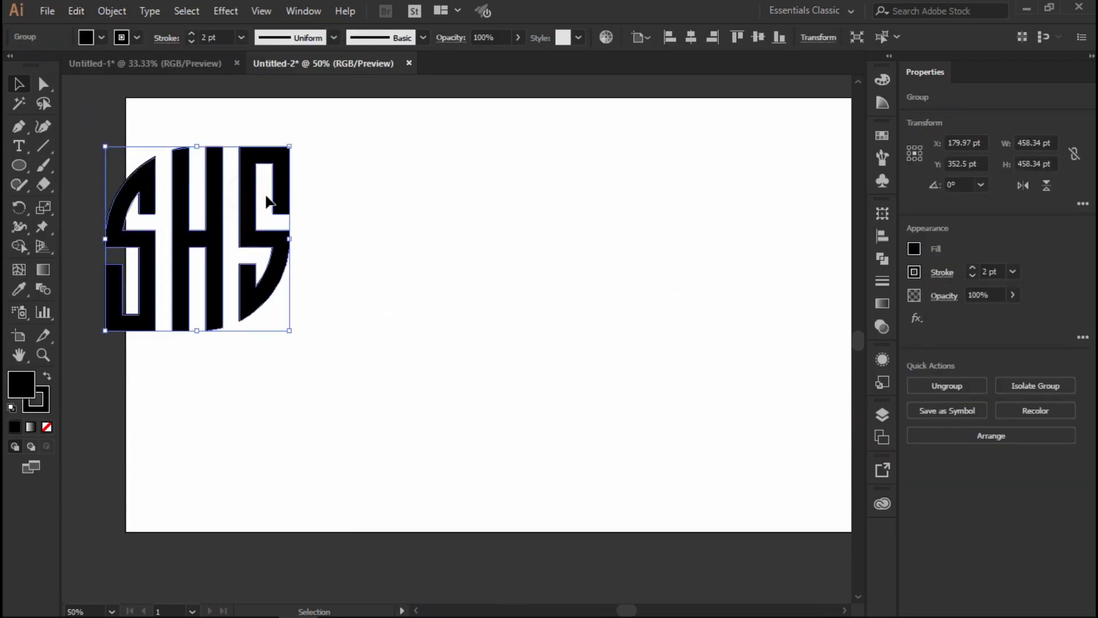
{"action": "left_click", "coordinate": [698, 36]}
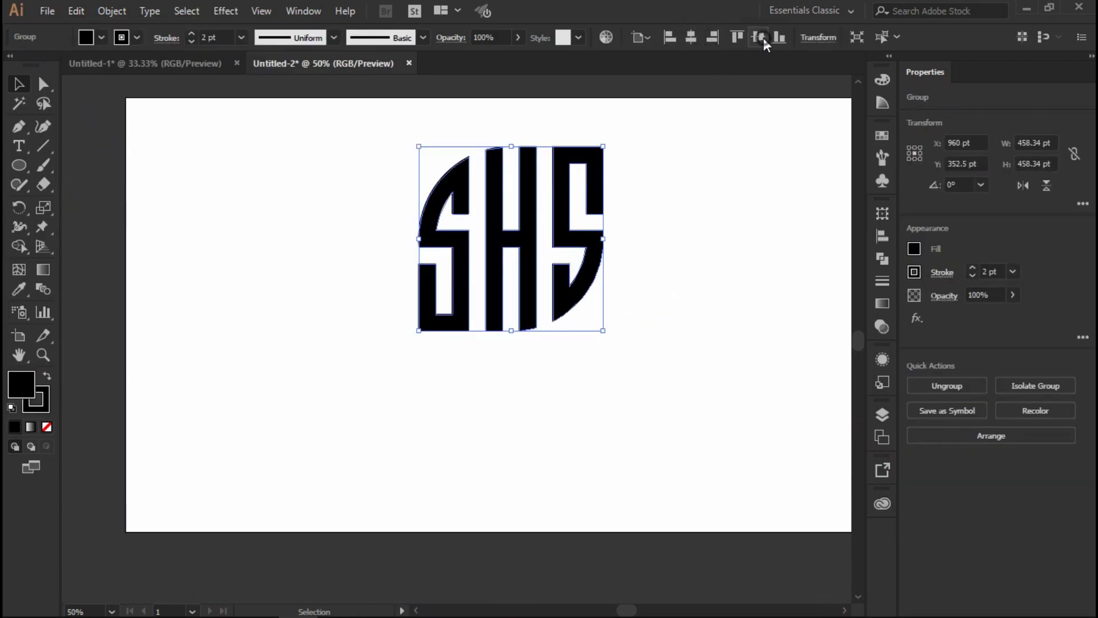
{"action": "left_click", "coordinate": [759, 38]}
Give the letter group's stroke and fill the lightest grey swatch
{"action": "key", "text": "ctrl+minus"}
{"action": "key", "text": "ctrl+plus"}
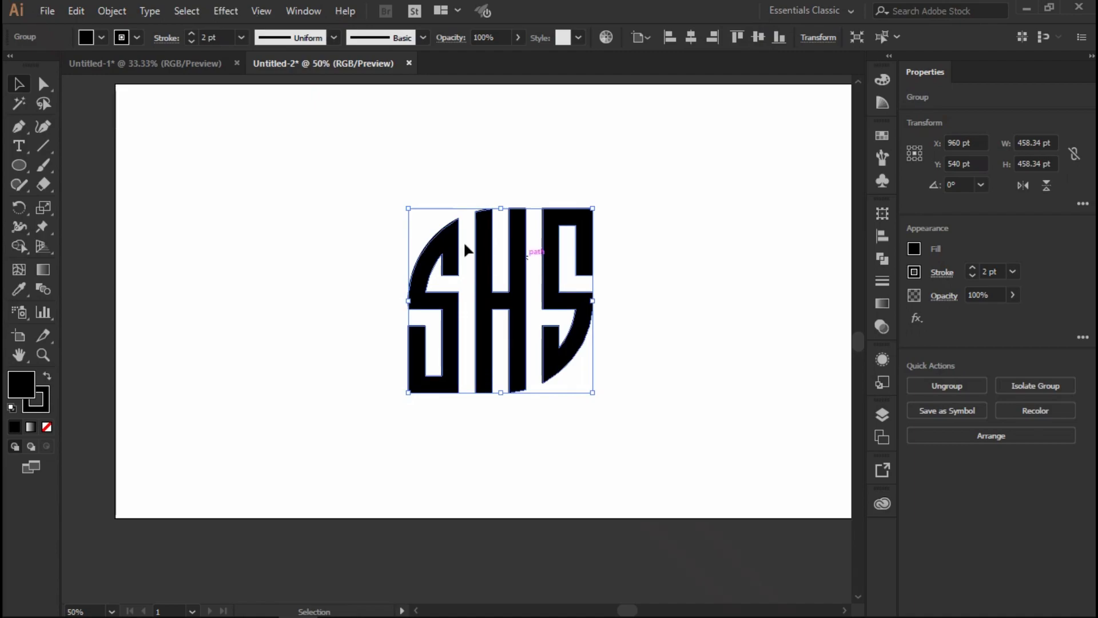
{"action": "key", "text": "ctrl+minus"}
{"action": "key", "text": "ctrl+plus"}
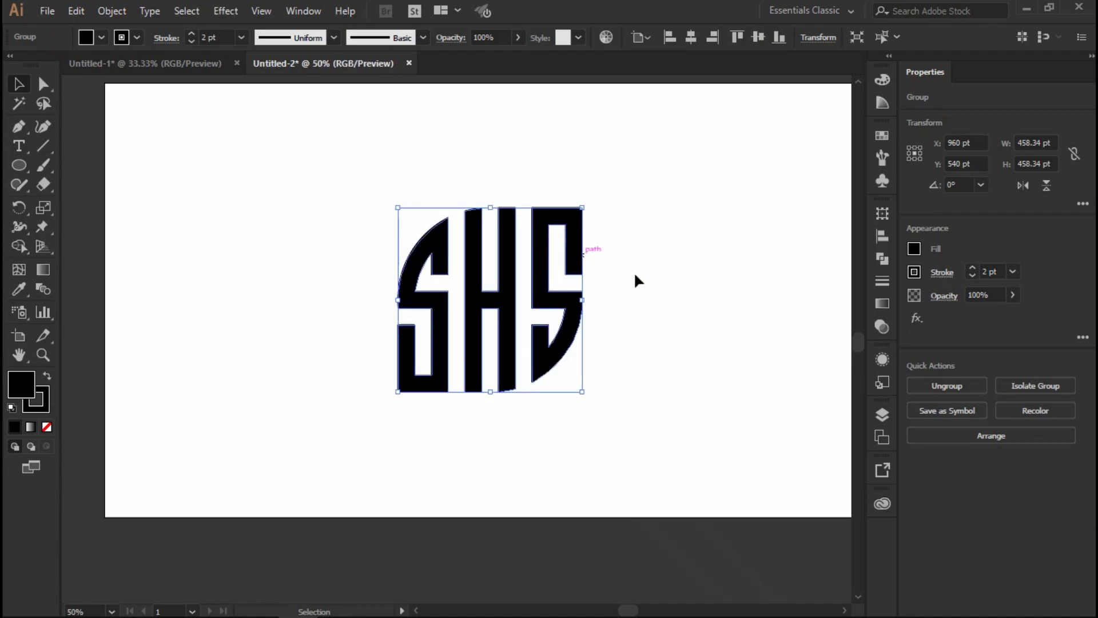
{"action": "left_click", "coordinate": [914, 274]}
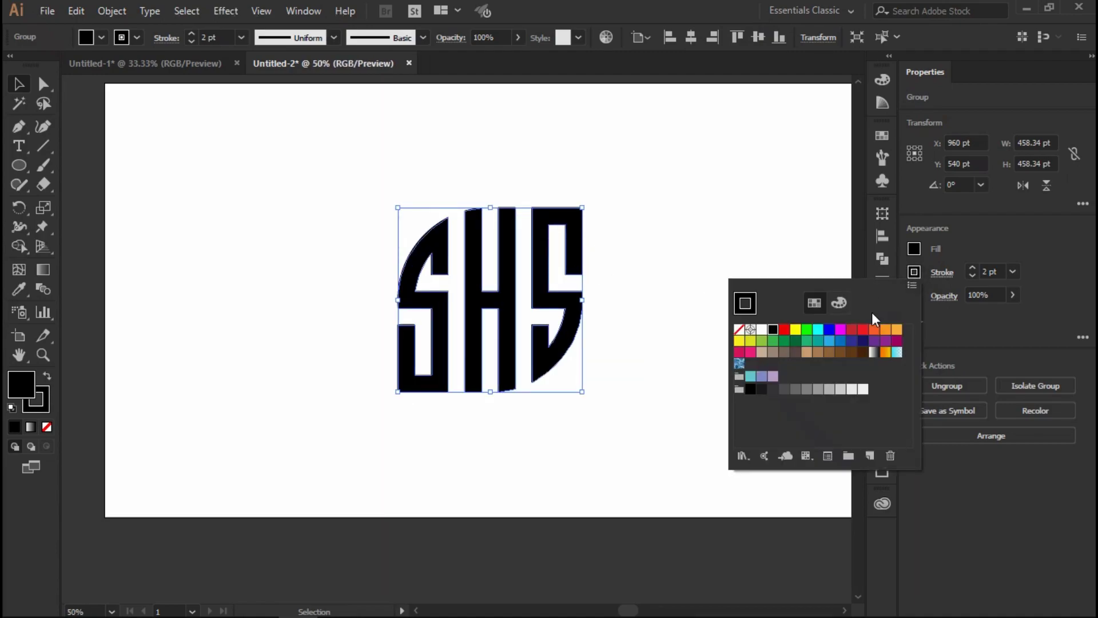
{"action": "left_click", "coordinate": [863, 392]}
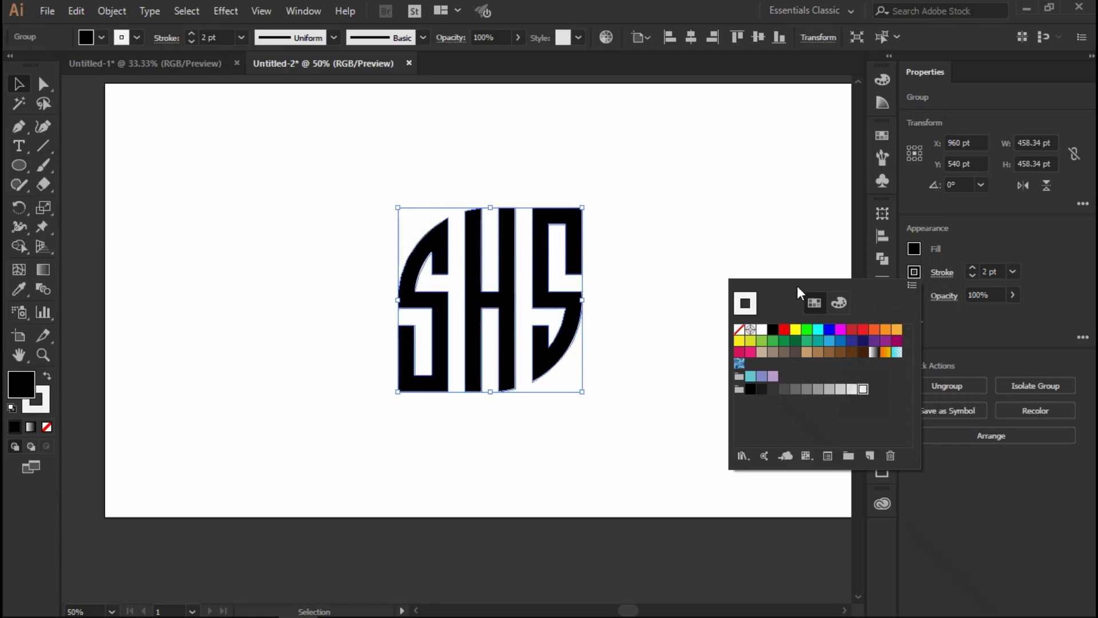
{"action": "left_click", "coordinate": [909, 250]}
{"action": "left_click", "coordinate": [863, 366]}
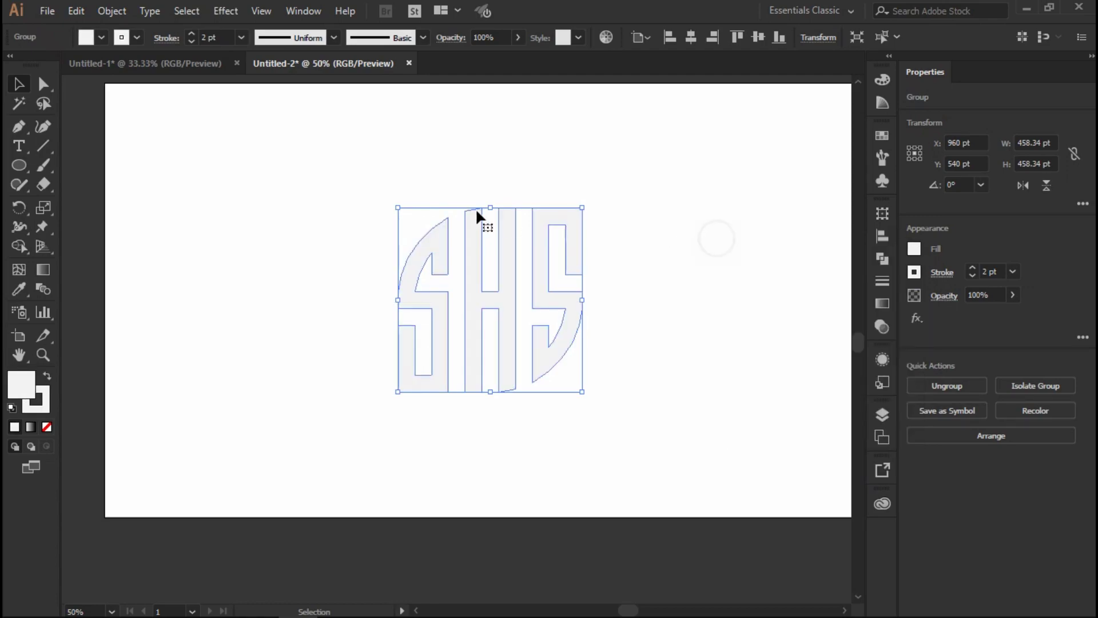
Create a 1920 by 1080 pt rectangle with the Rectangle tool and fill it black
{"action": "left_click", "coordinate": [142, 176]}
{"action": "left_click", "coordinate": [22, 164]}
{"action": "left_click_drag", "start_coordinate": [24, 166], "coordinate": [117, 164]}
{"action": "left_click", "coordinate": [226, 177]}
{"action": "left_click", "coordinate": [767, 181]}
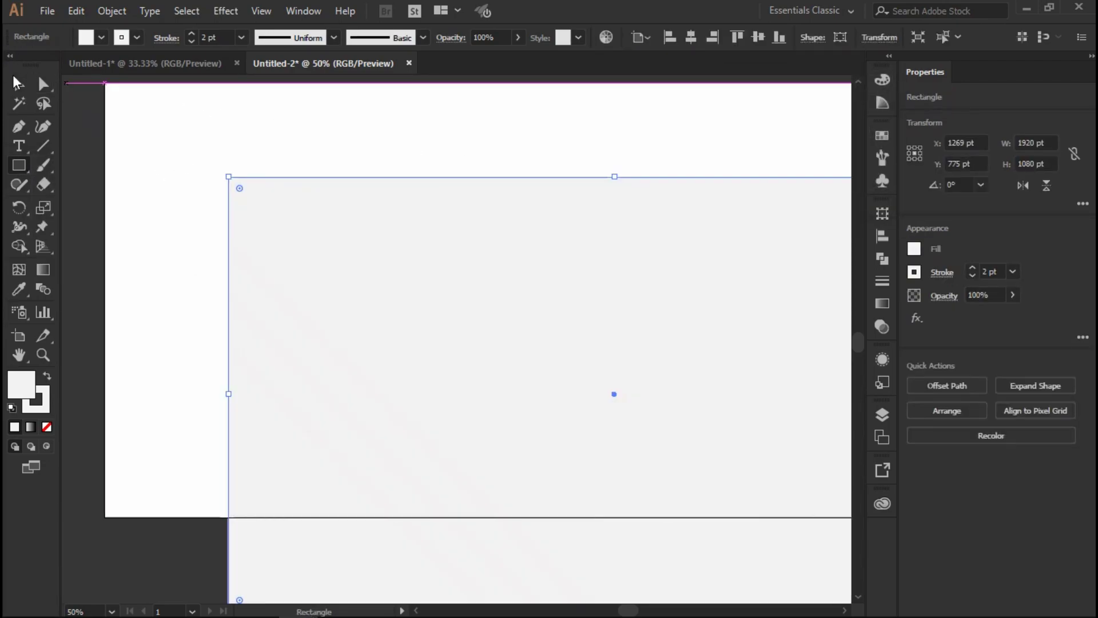
{"action": "left_click", "coordinate": [17, 83]}
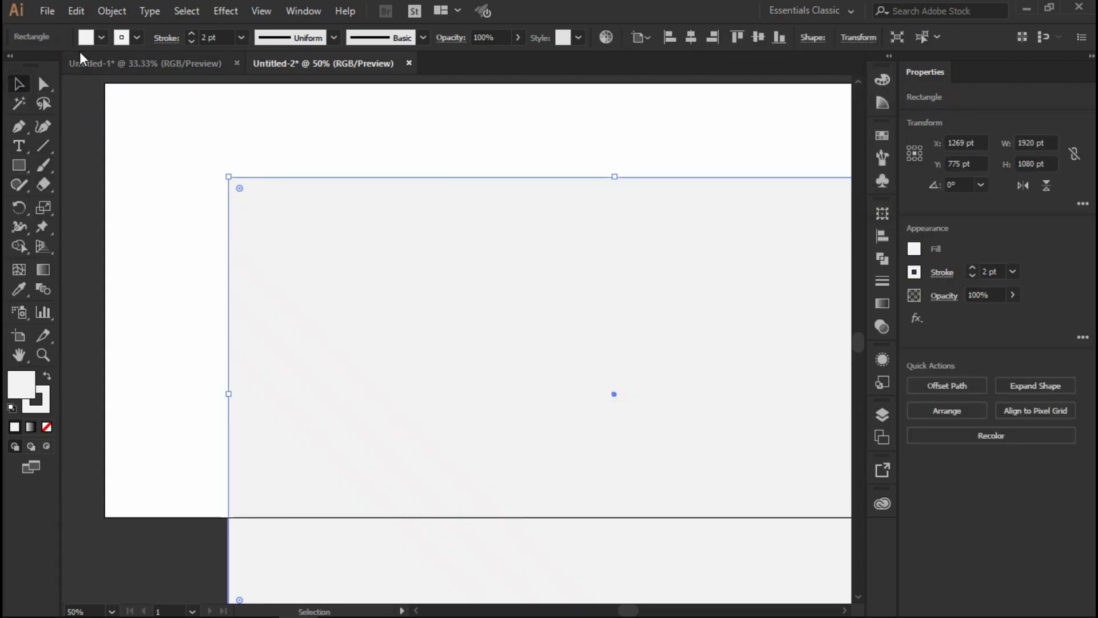
{"action": "left_click", "coordinate": [84, 43]}
{"action": "left_click", "coordinate": [53, 59]}
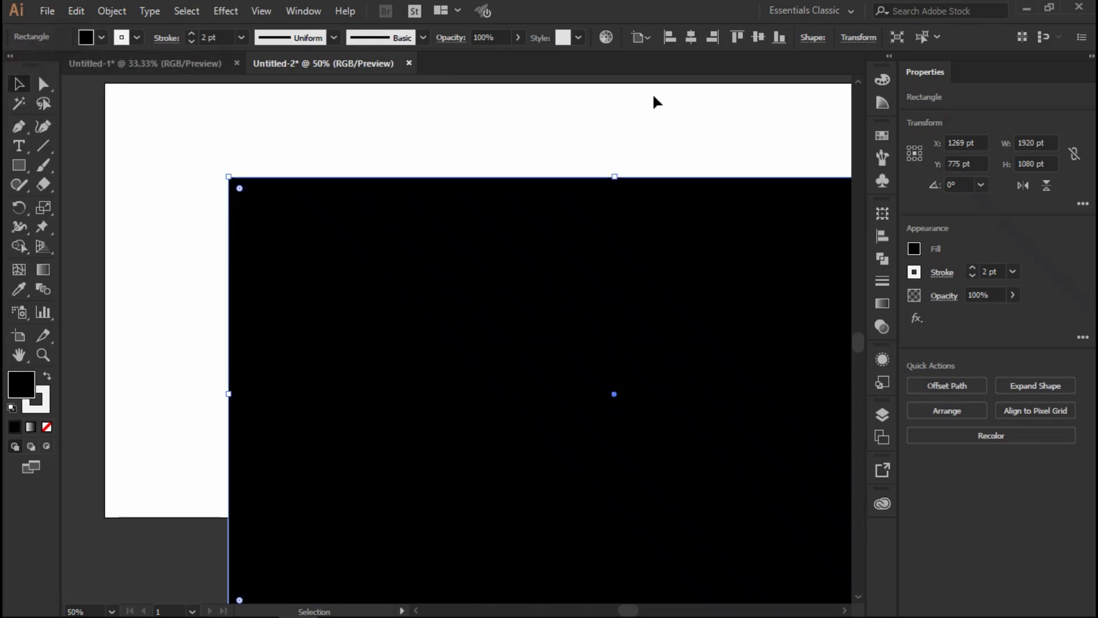
Centre the black rectangle on the artboard and send it behind the letter group as a background
{"action": "left_click", "coordinate": [691, 37]}
{"action": "left_click", "coordinate": [758, 36]}
{"action": "left_click", "coordinate": [946, 410]}
{"action": "left_click", "coordinate": [961, 483]}
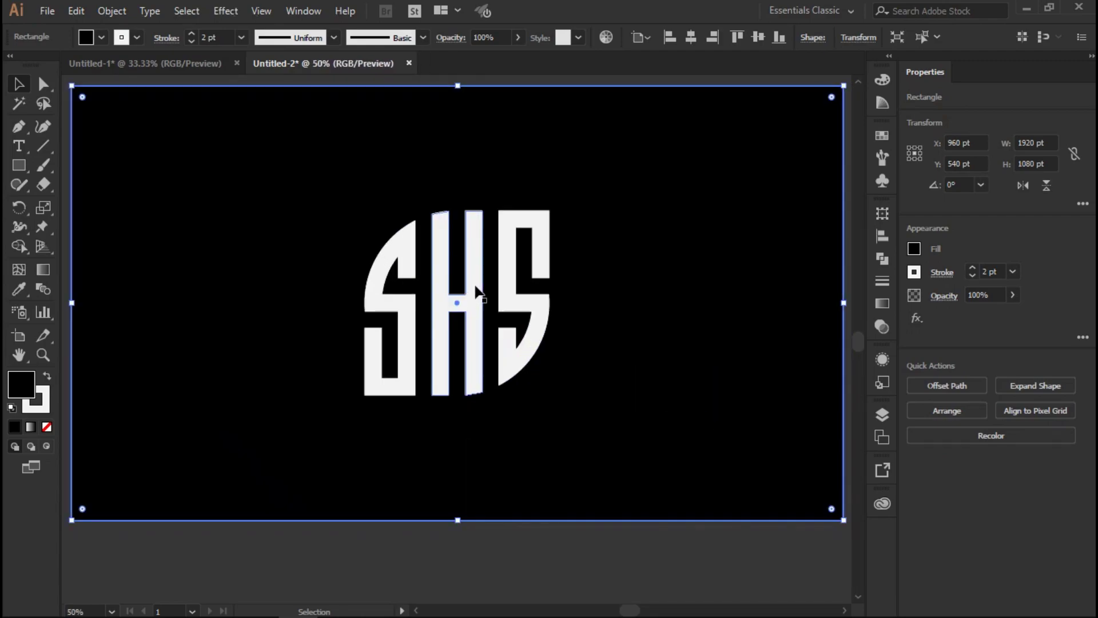
Set the letter group's stroke weight to 12 pt and deselect it
{"action": "left_click", "coordinate": [476, 287]}
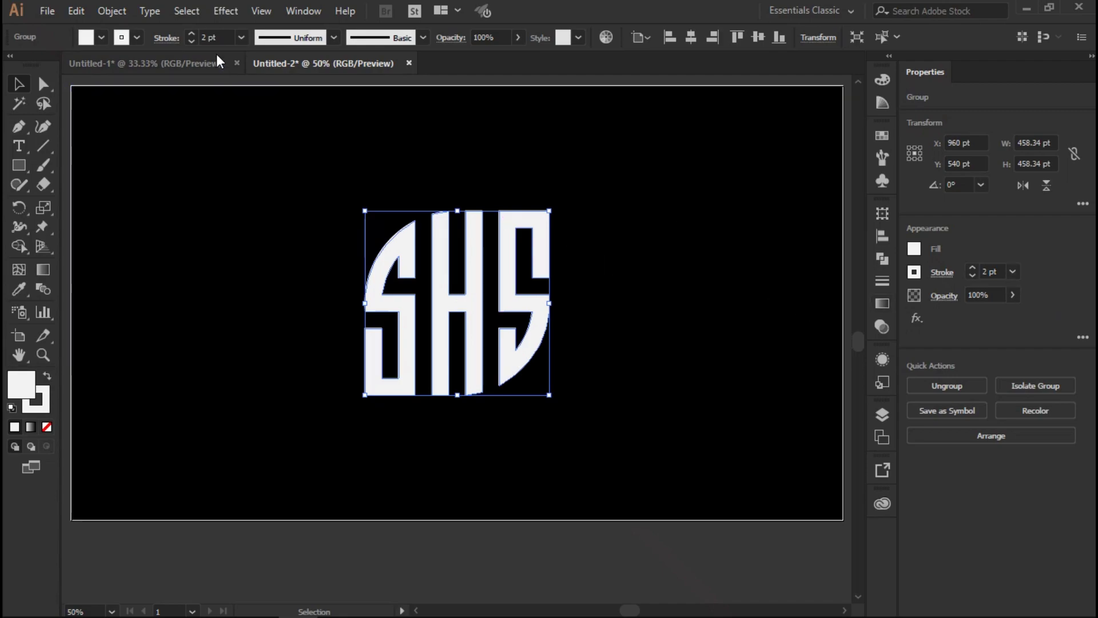
{"action": "left_click", "coordinate": [241, 37]}
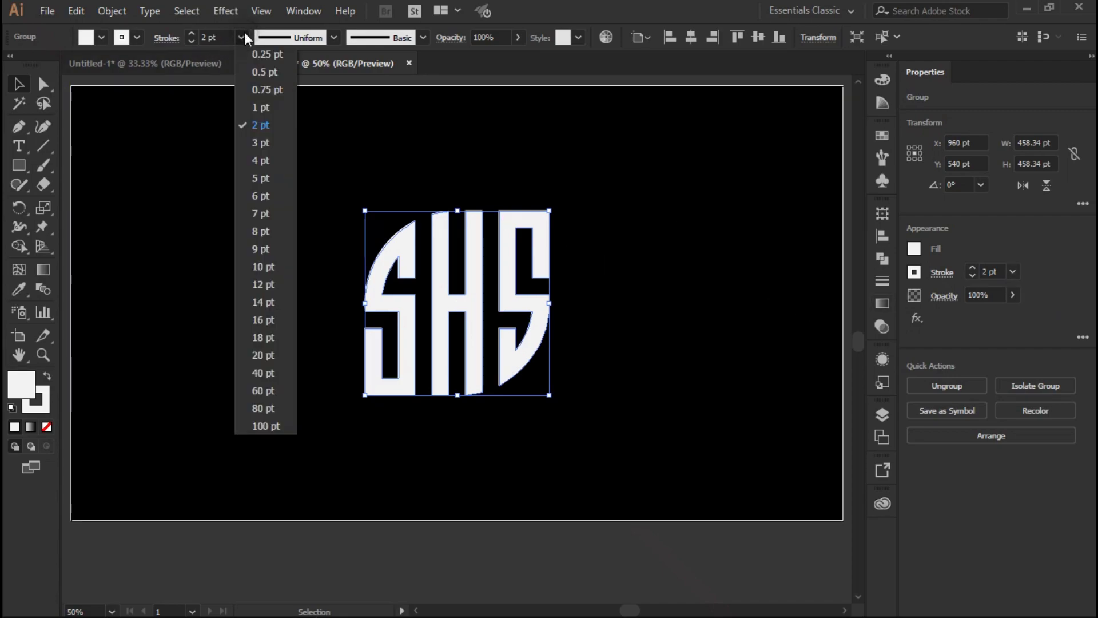
{"action": "left_click", "coordinate": [278, 280]}
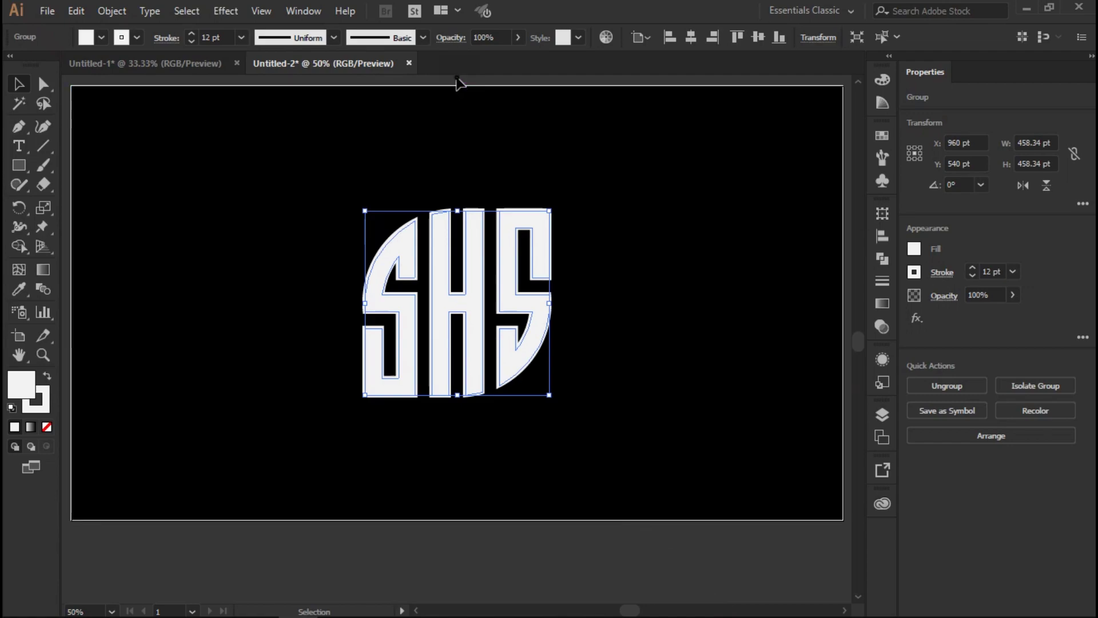
{"action": "left_click", "coordinate": [452, 101]}
Set the letter group's stroke weight to 11 pt and deselect it to view the logo on the black background
{"action": "key", "text": "ctrl+minus"}
{"action": "left_click", "coordinate": [465, 296]}
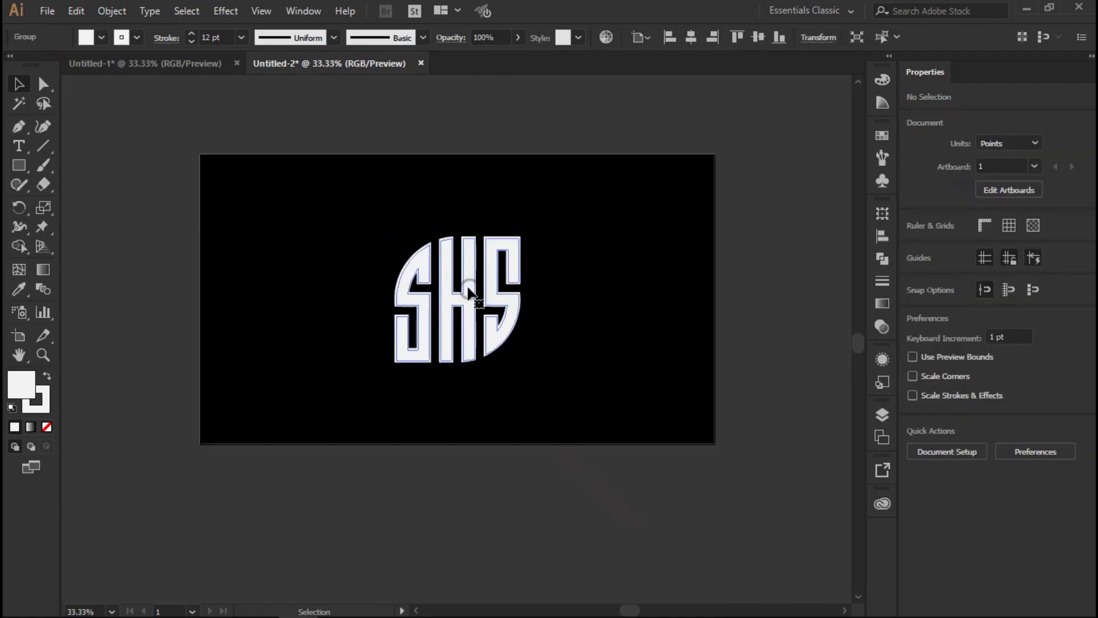
{"action": "left_click", "coordinate": [315, 118]}
{"action": "key", "text": "ctrl+plus"}
{"action": "left_click", "coordinate": [363, 290]}
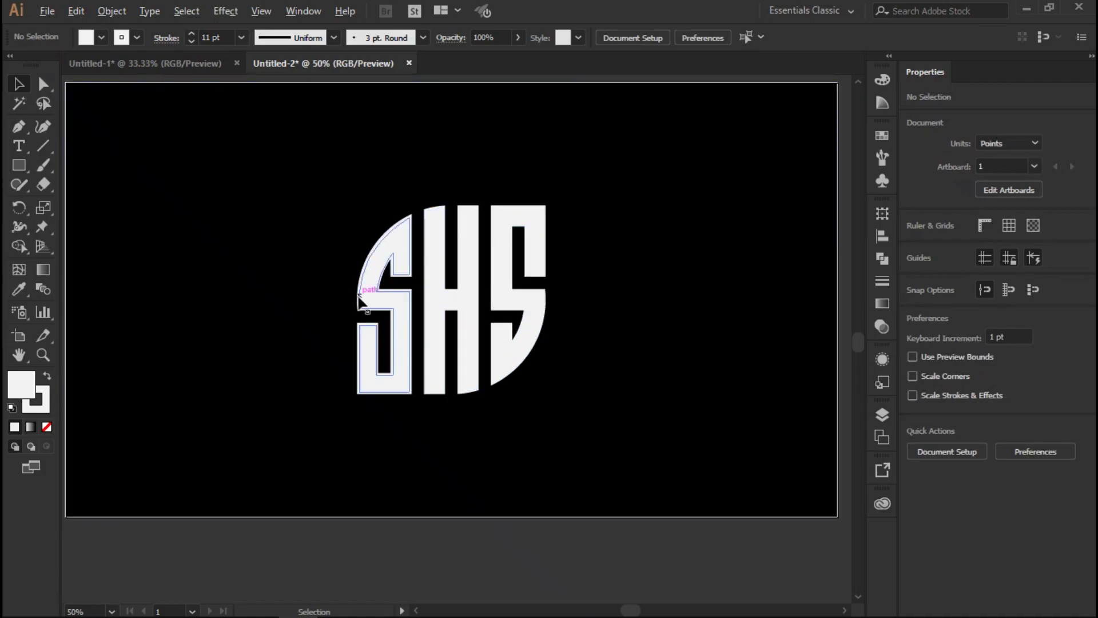
Expand the SHS letter group's fill and stroke into outlined shapes
{"action": "key", "text": "ctrl+minus"}
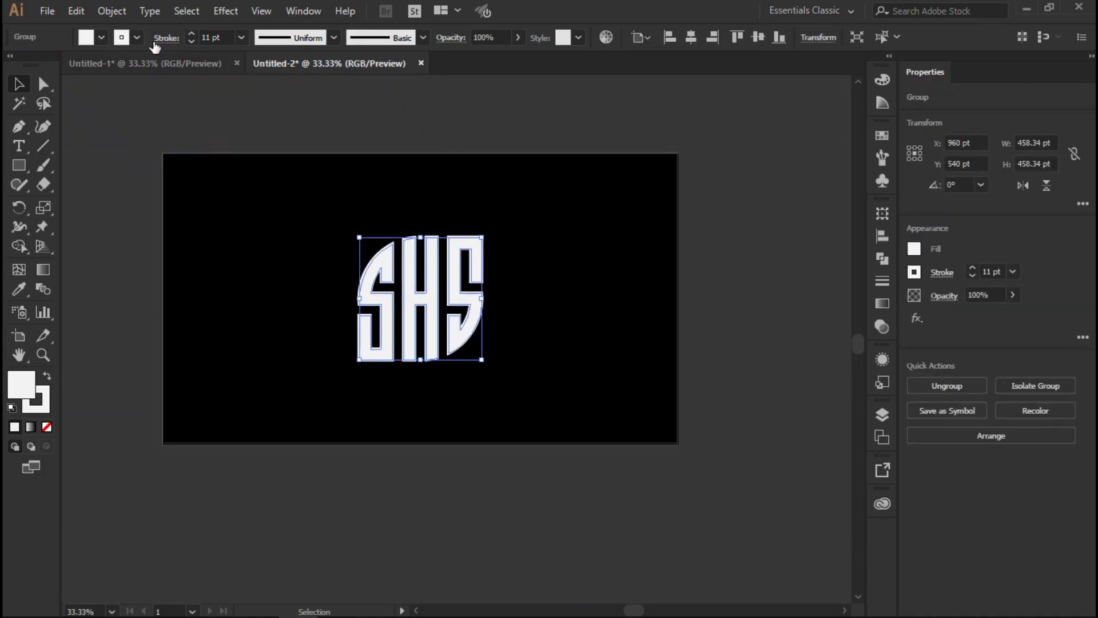
{"action": "left_click", "coordinate": [101, 8]}
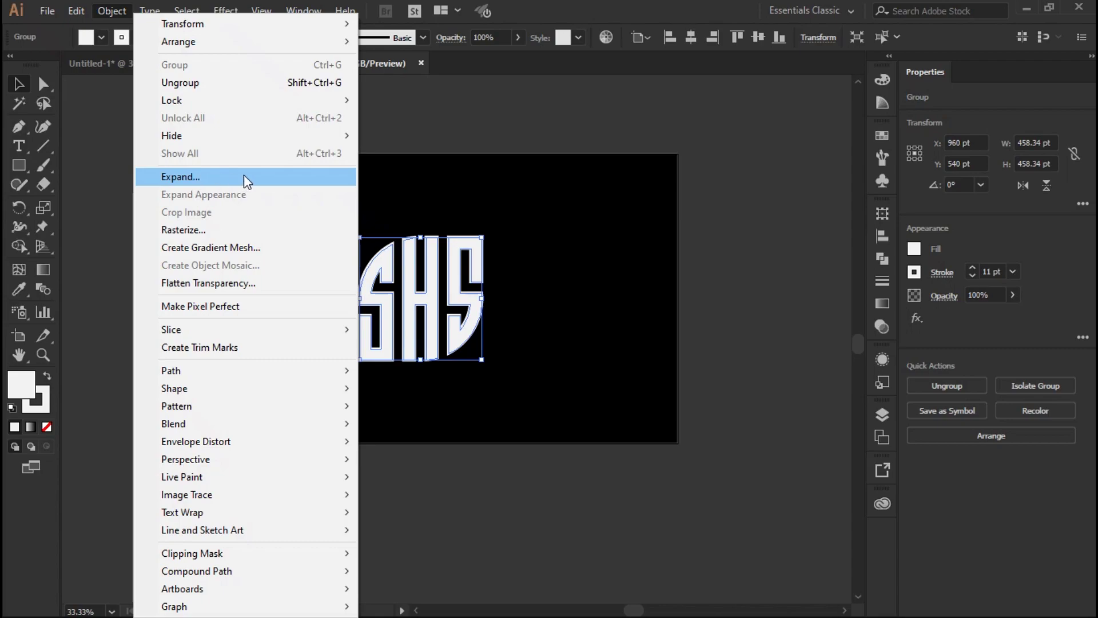
{"action": "left_click", "coordinate": [221, 179]}
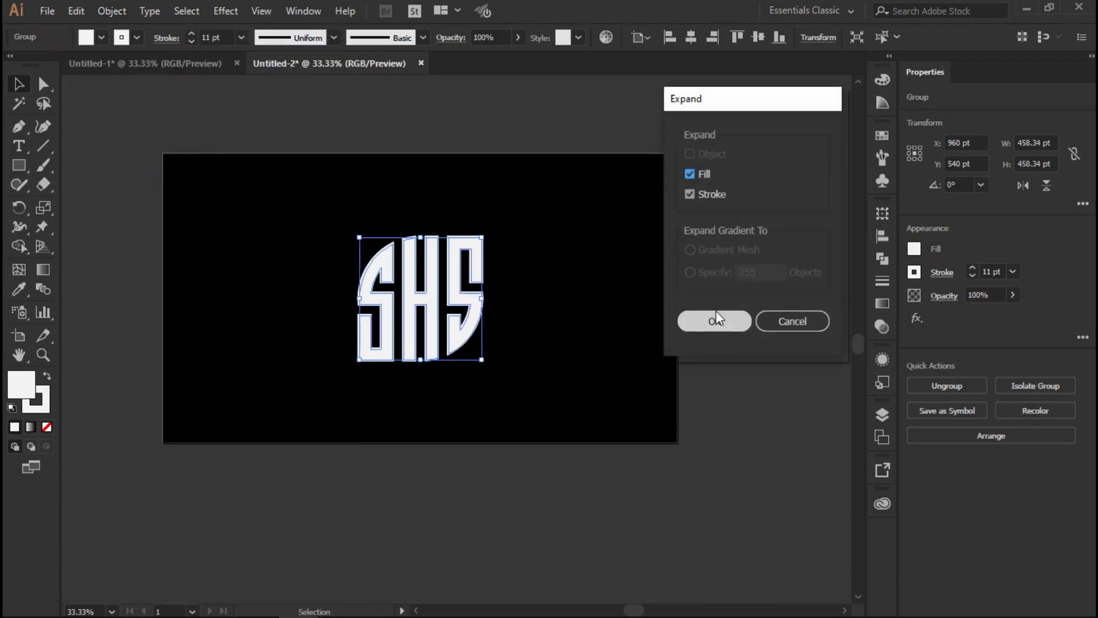
{"action": "left_click", "coordinate": [687, 322]}
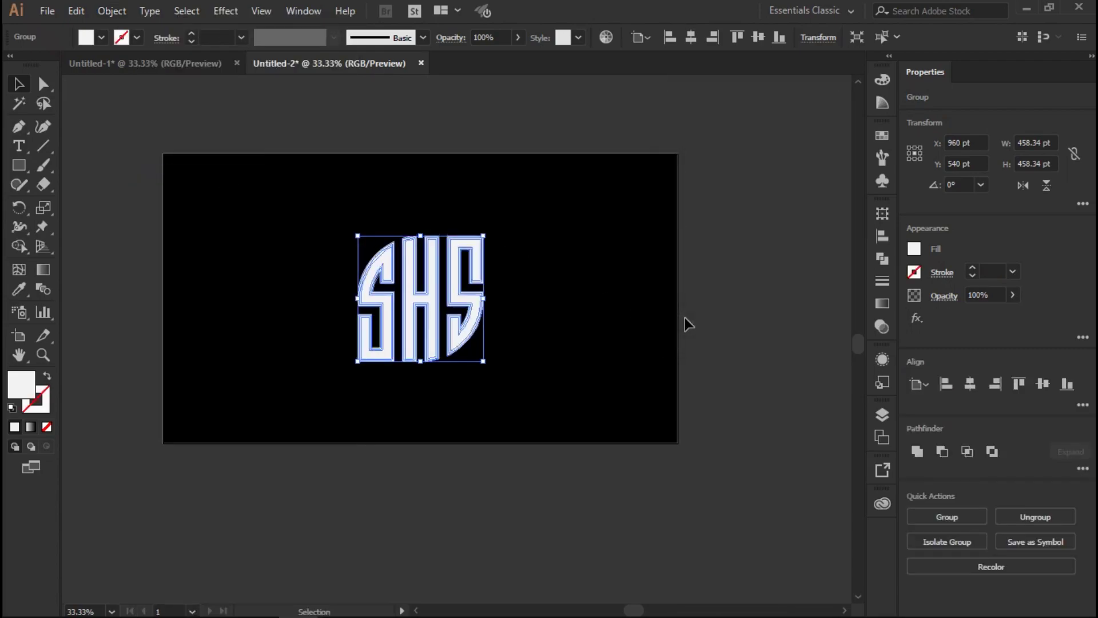
Unite the expanded letter shapes with Pathfinder and deselect them to view the logo on the black background
{"action": "left_click", "coordinate": [925, 455]}
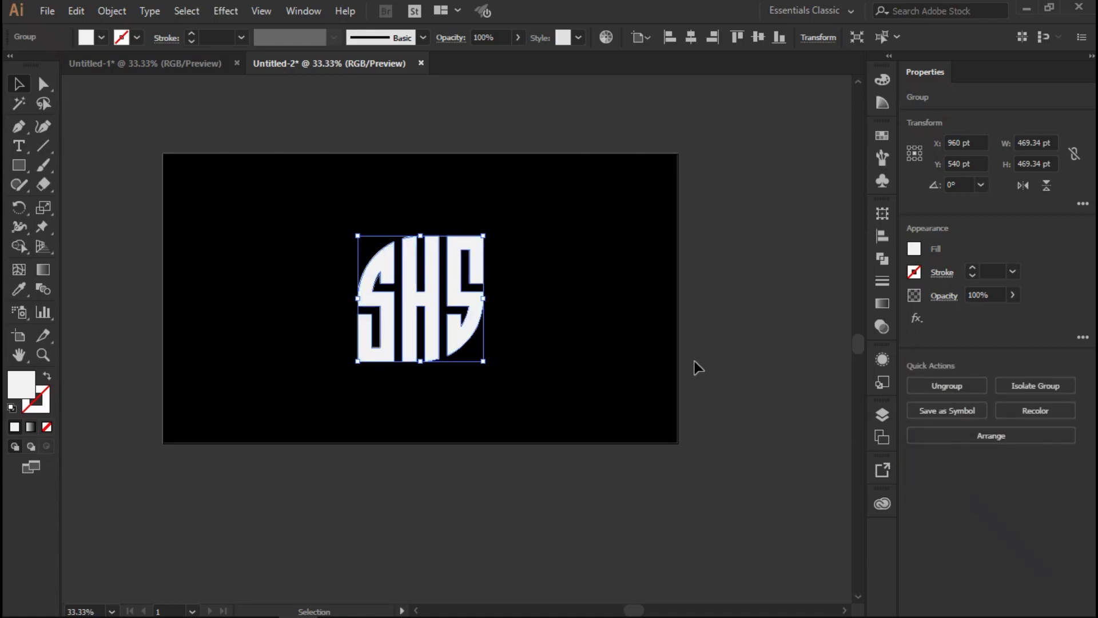
{"action": "left_click", "coordinate": [493, 364]}
{"action": "scroll", "coordinate": [489, 366], "scroll_direction": "down", "scroll_amount": 2}
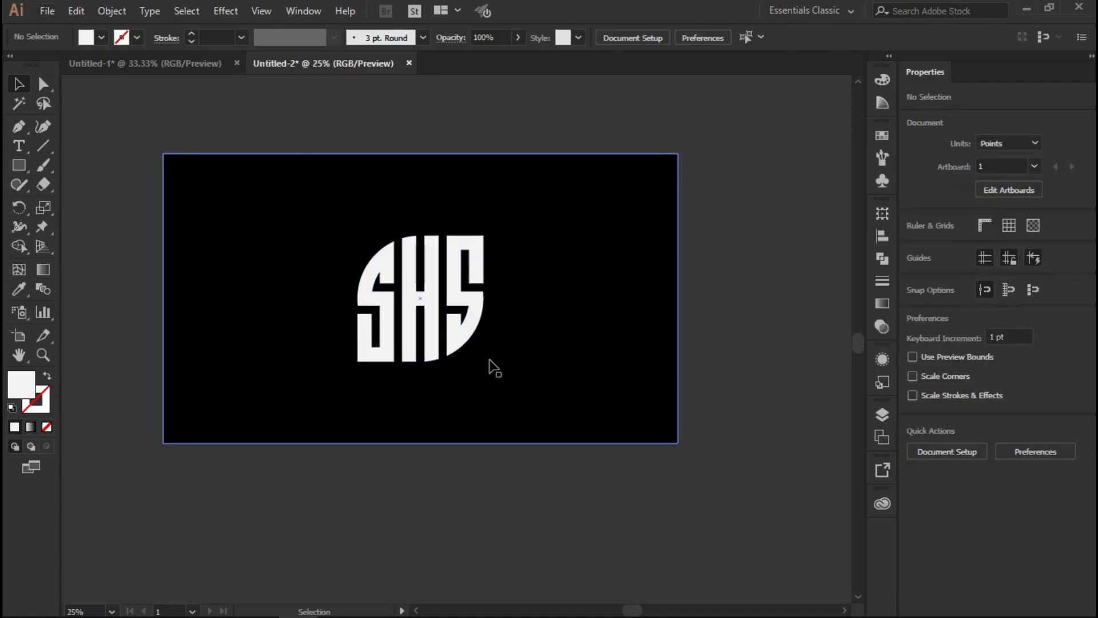
{"action": "scroll", "coordinate": [462, 343], "scroll_direction": "up", "scroll_amount": 2}
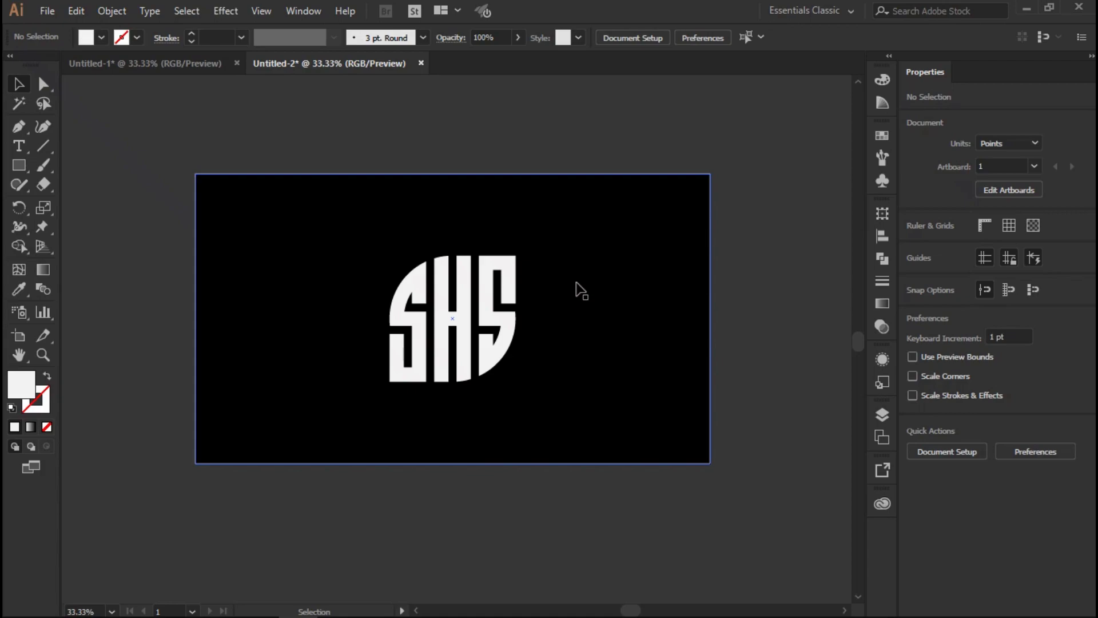